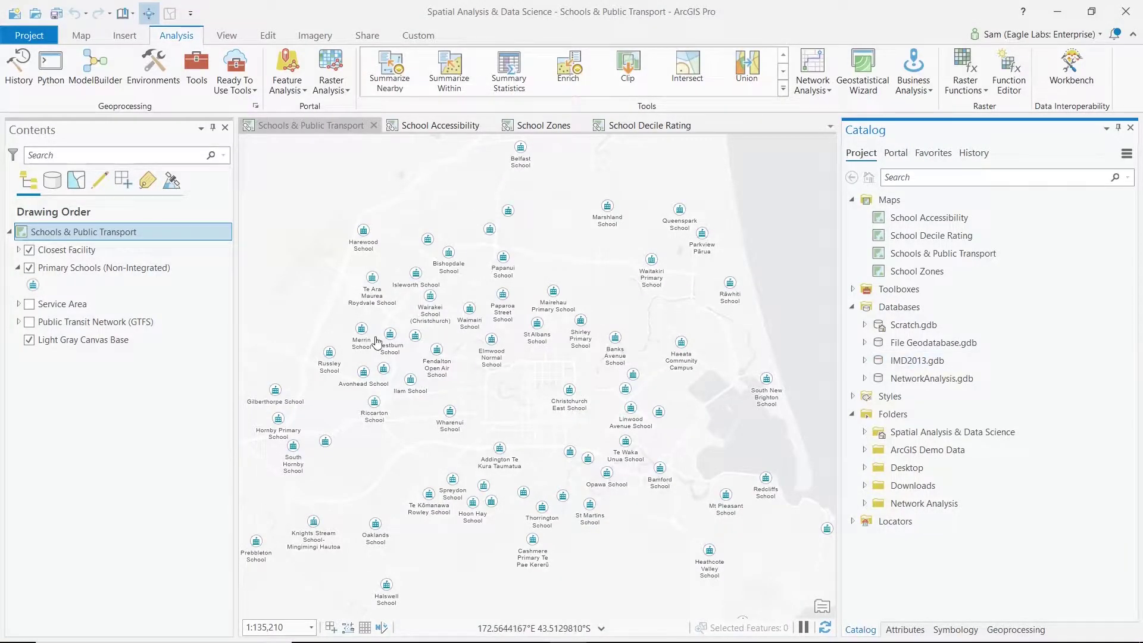
Step: Turn on the Public Transit Network (GTFS) layer to draw routes over the schools
left_click(83, 399)
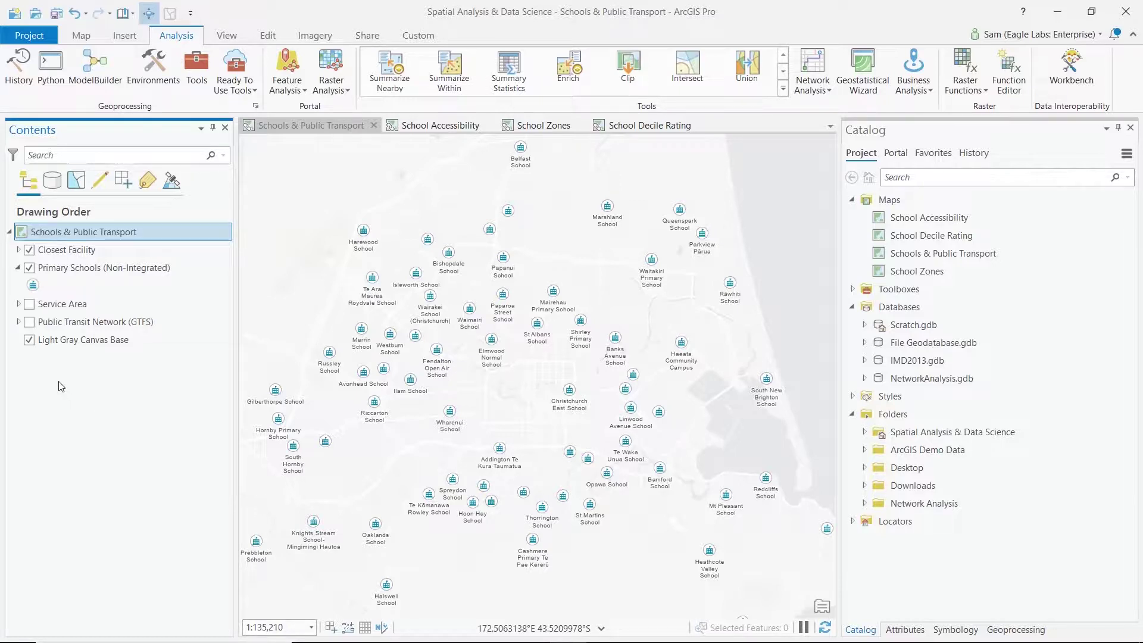
left_click(29, 322)
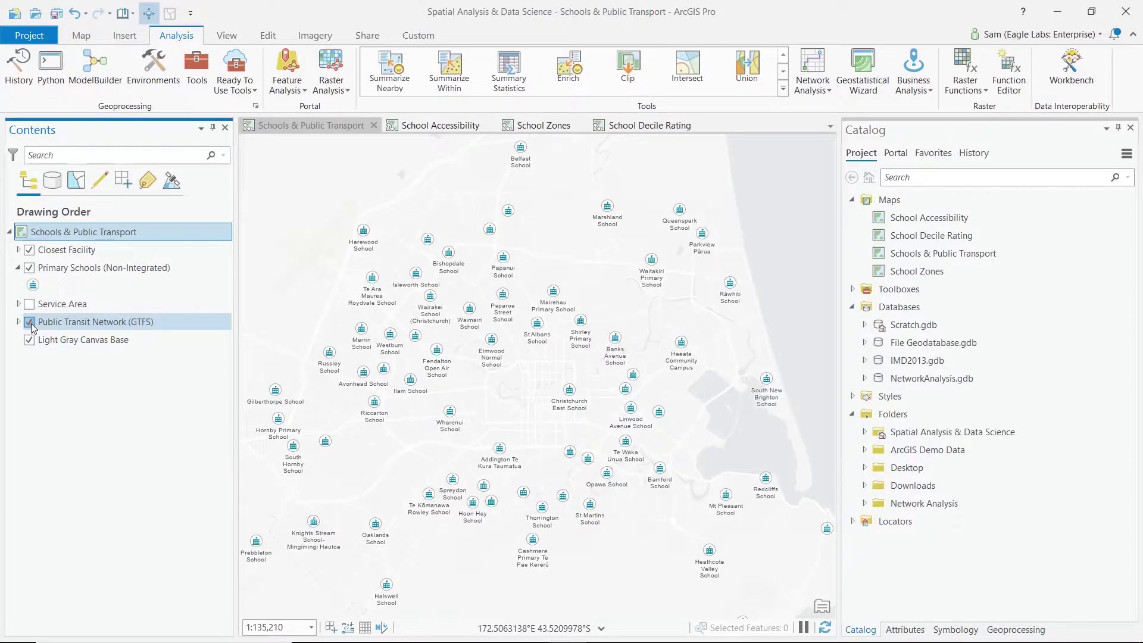
left_click(74, 421)
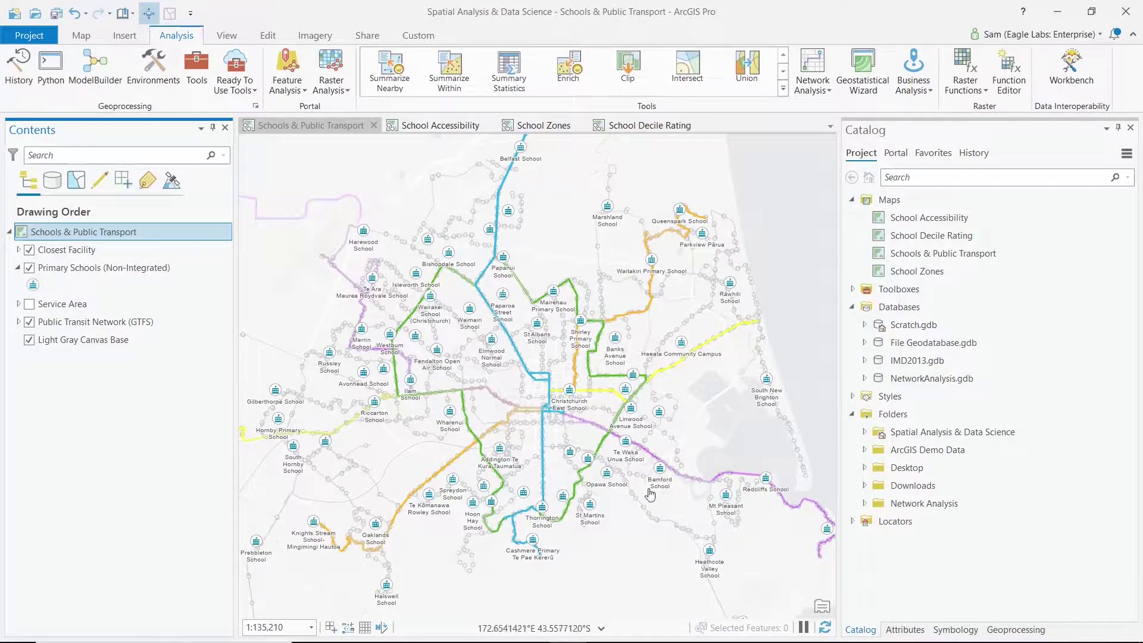
left_click(986, 569)
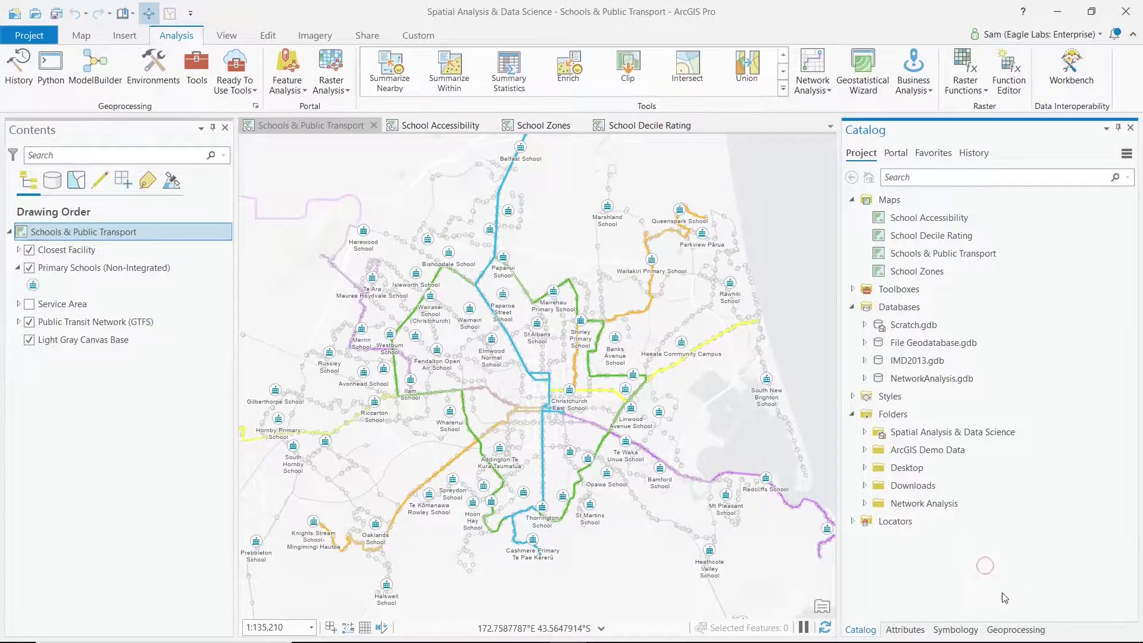
Step: Search geoprocessing tools for GTFS and display the Service Area polygons
left_click(1017, 630)
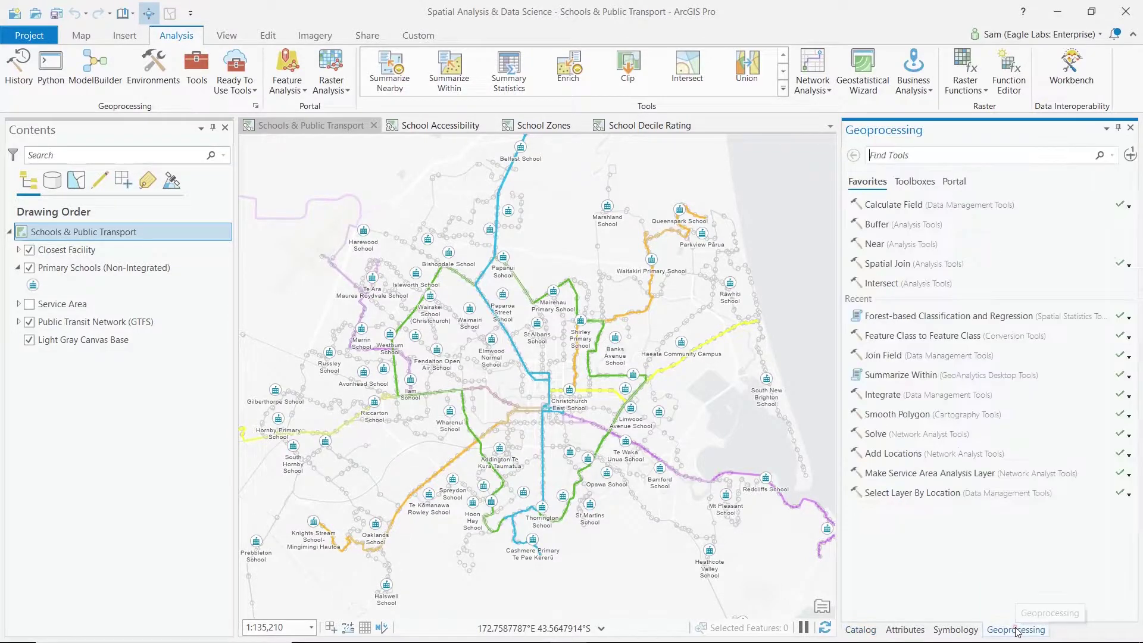
left_click(912, 156)
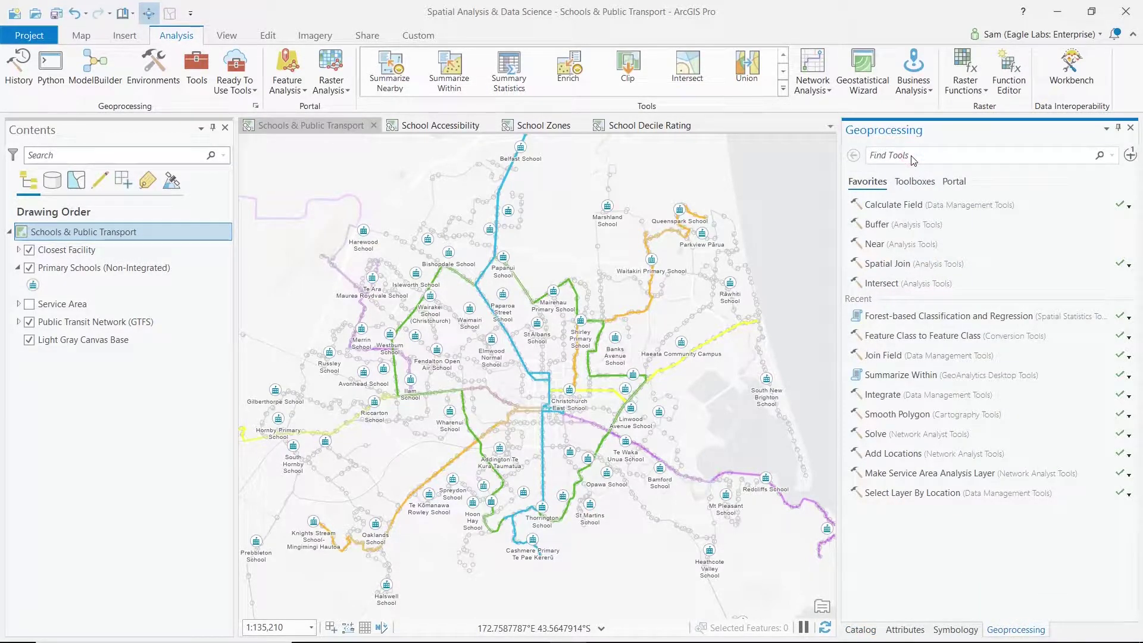
type("GTFS")
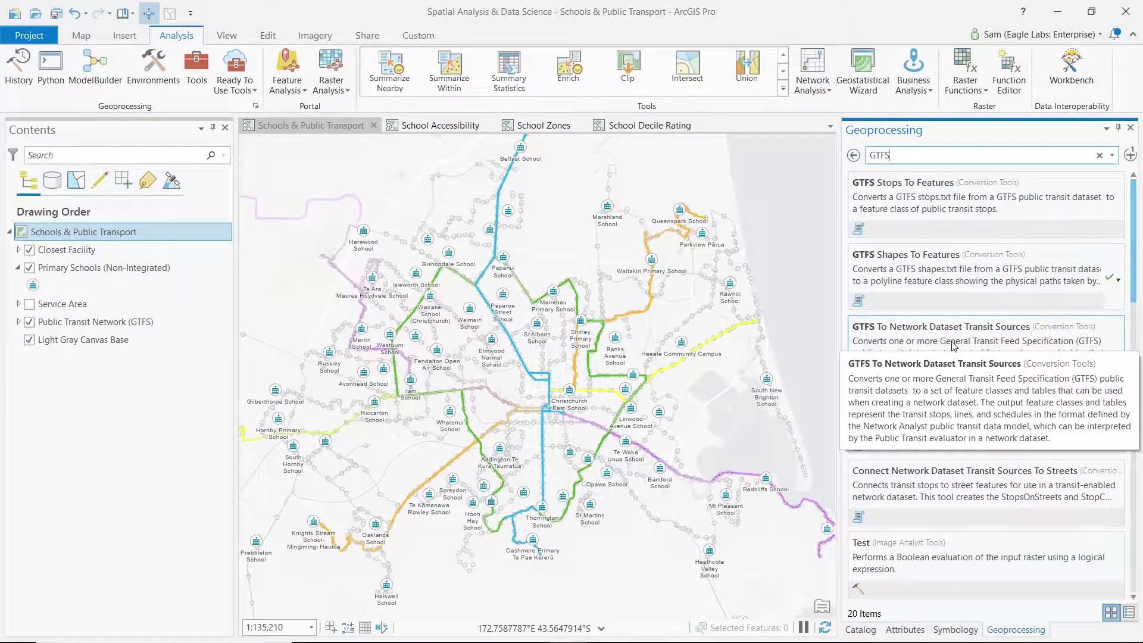
left_click(29, 305)
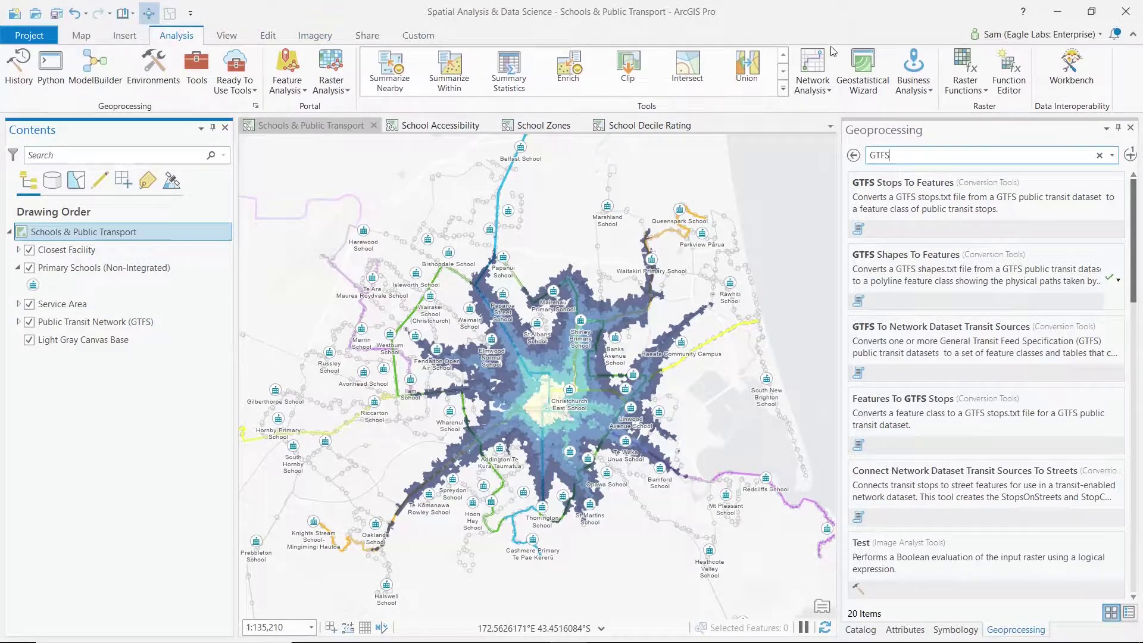
Step: Zoom to the Closest Facility bookmark near Northcote School
left_click(824, 90)
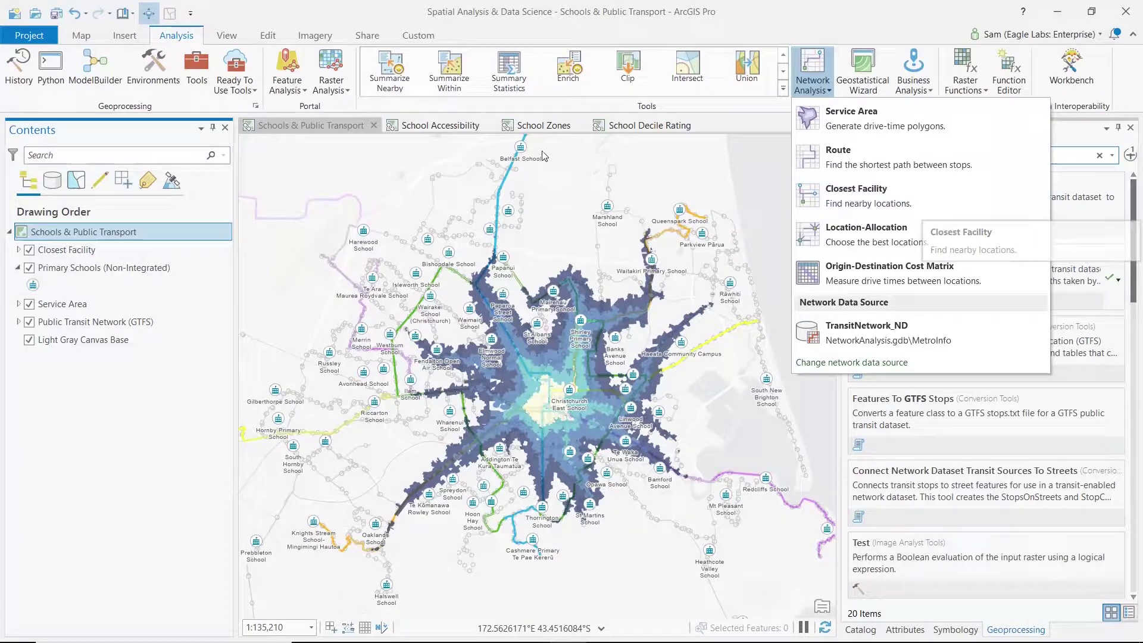
left_click(81, 35)
left_click(187, 71)
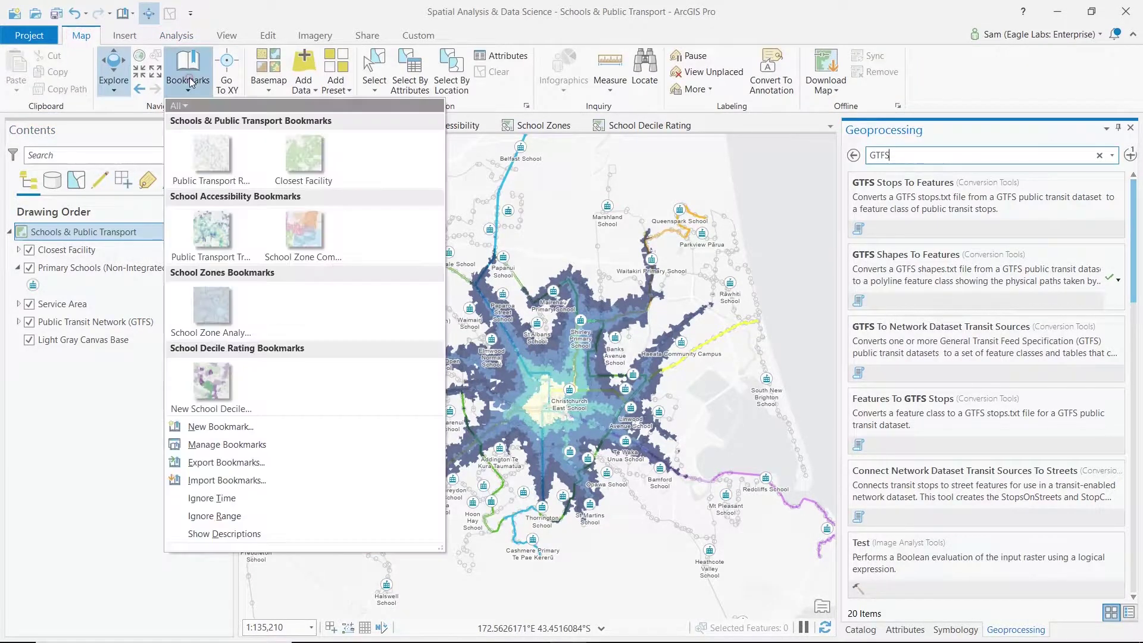
left_click(299, 165)
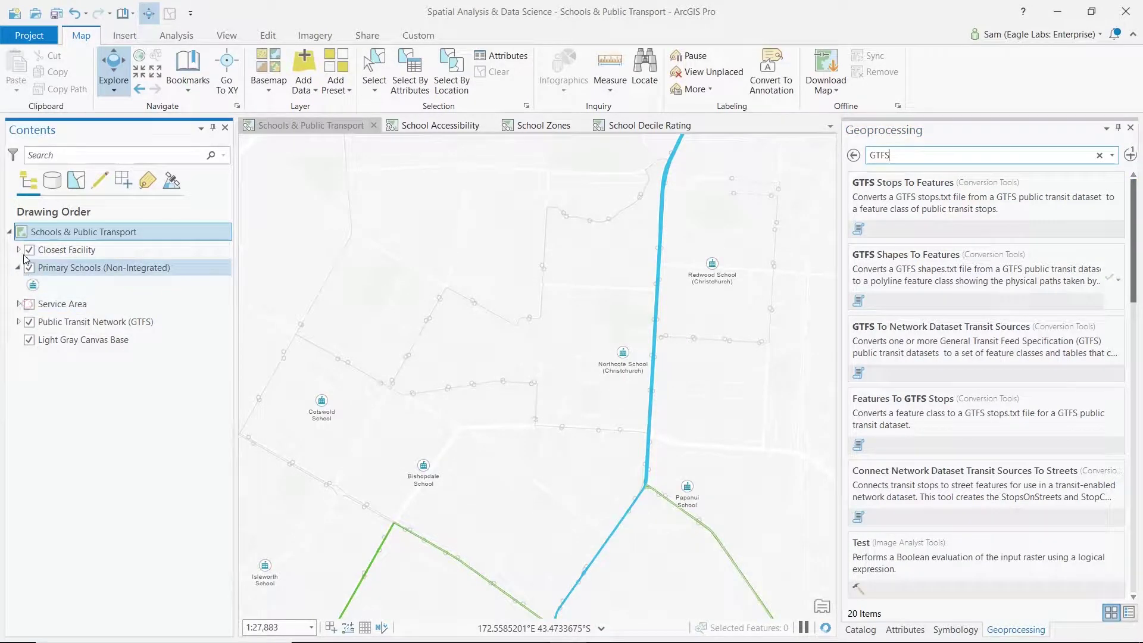
Step: Expand the Closest Facility group, hide the GTFS transit routes, and select the Closest Facility layer
left_click(19, 250)
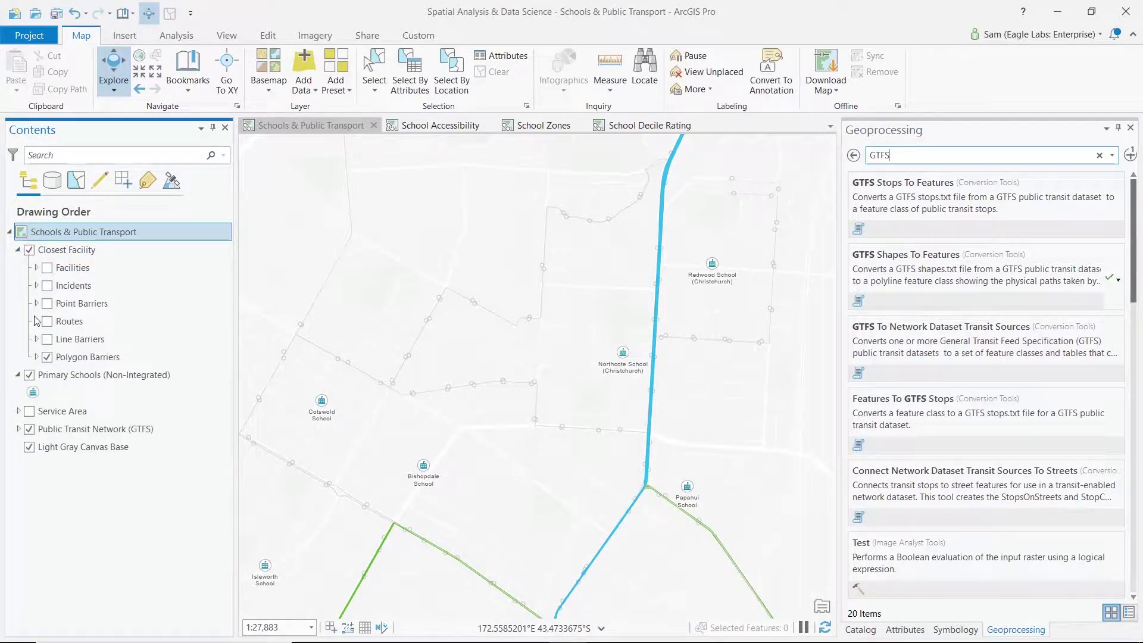
left_click(30, 430)
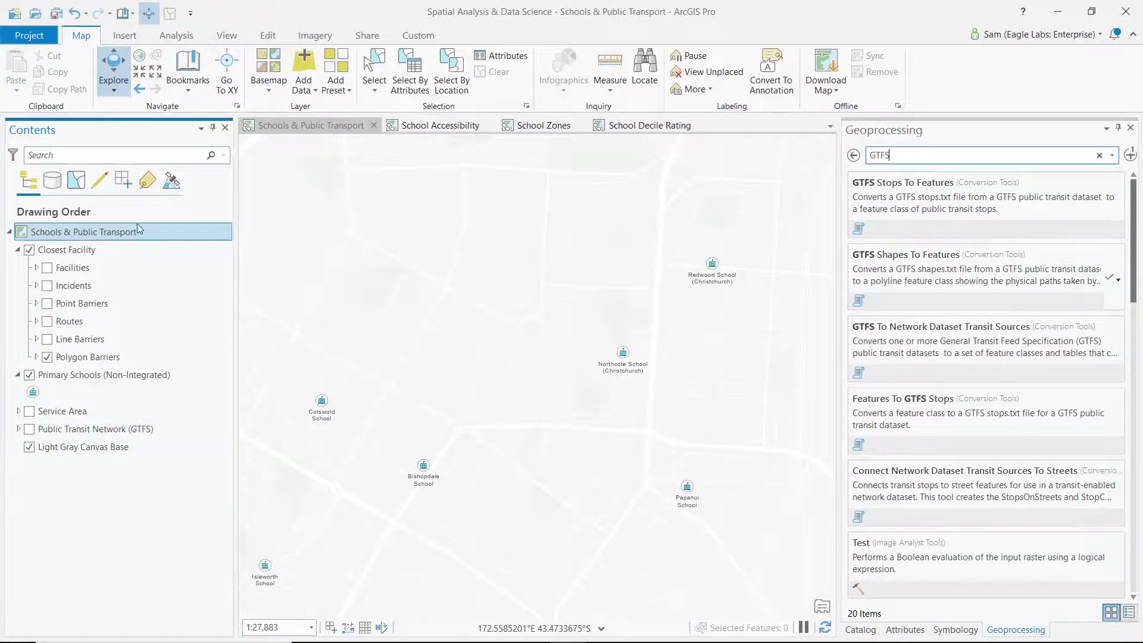
left_click(67, 251)
Step: Show Facilities and Incidents, review the 8:45 AM time, then switch to School Accessibility
left_click(487, 35)
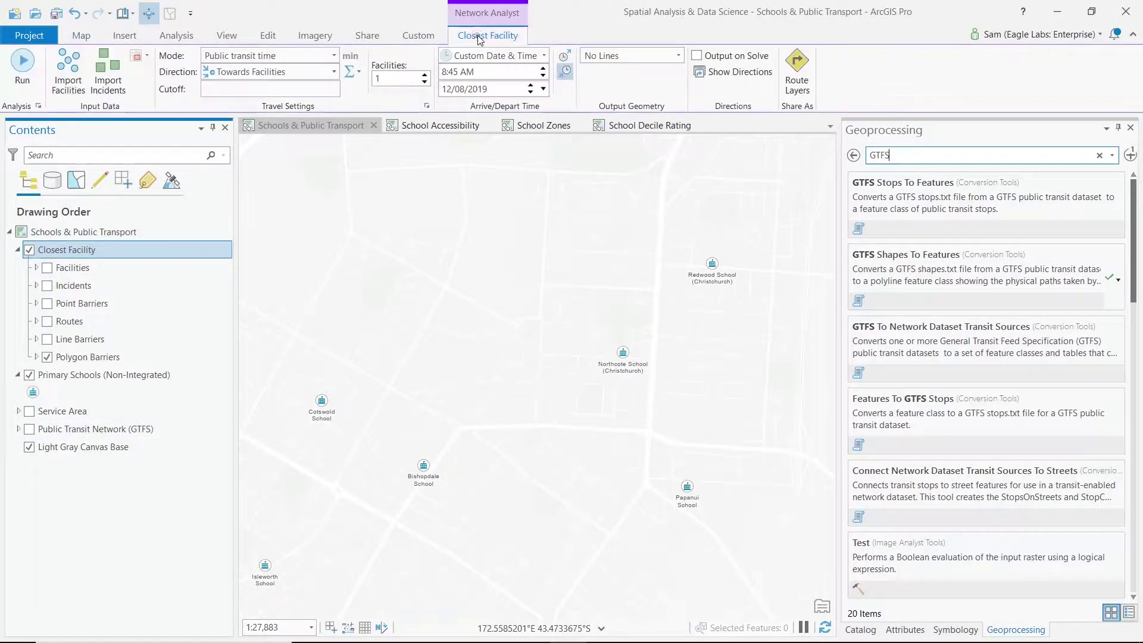
left_click(47, 268)
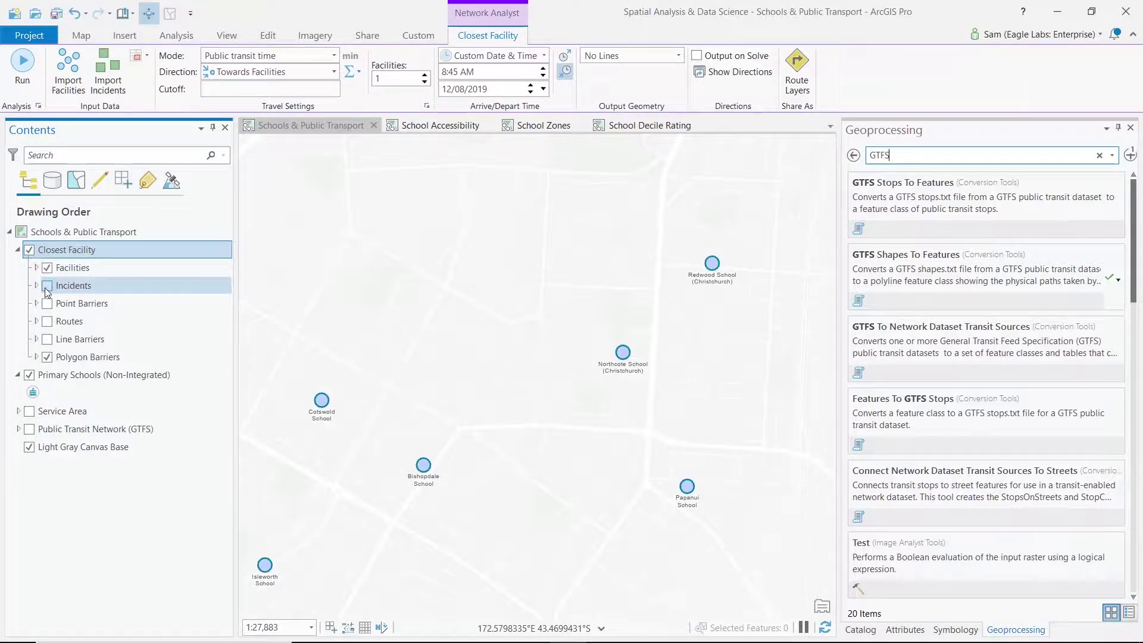
left_click(47, 286)
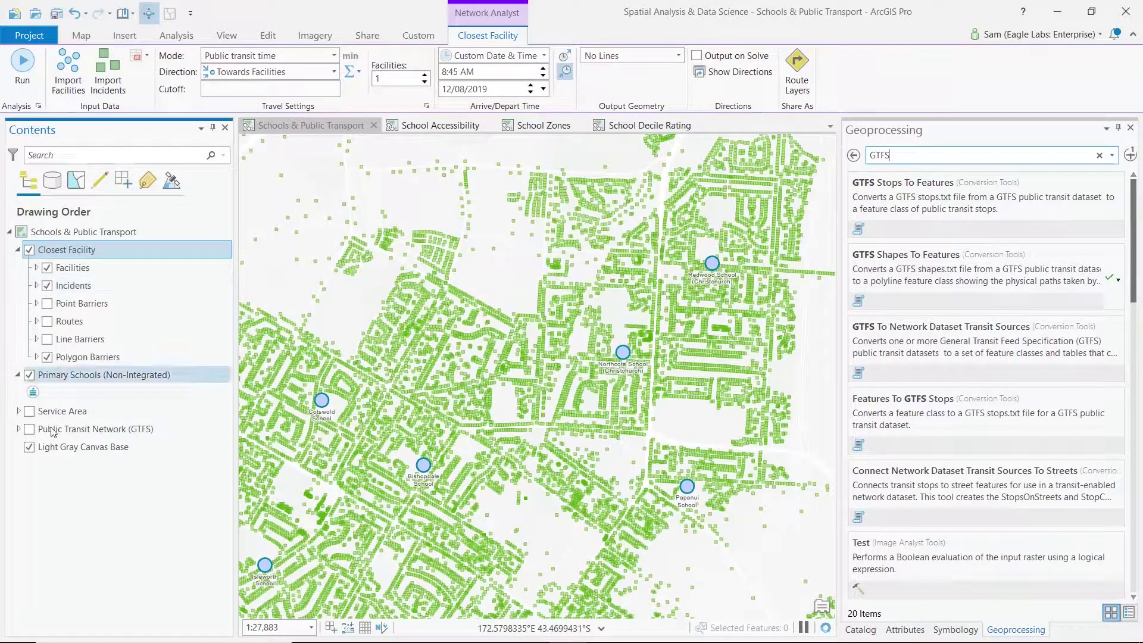
left_click(57, 486)
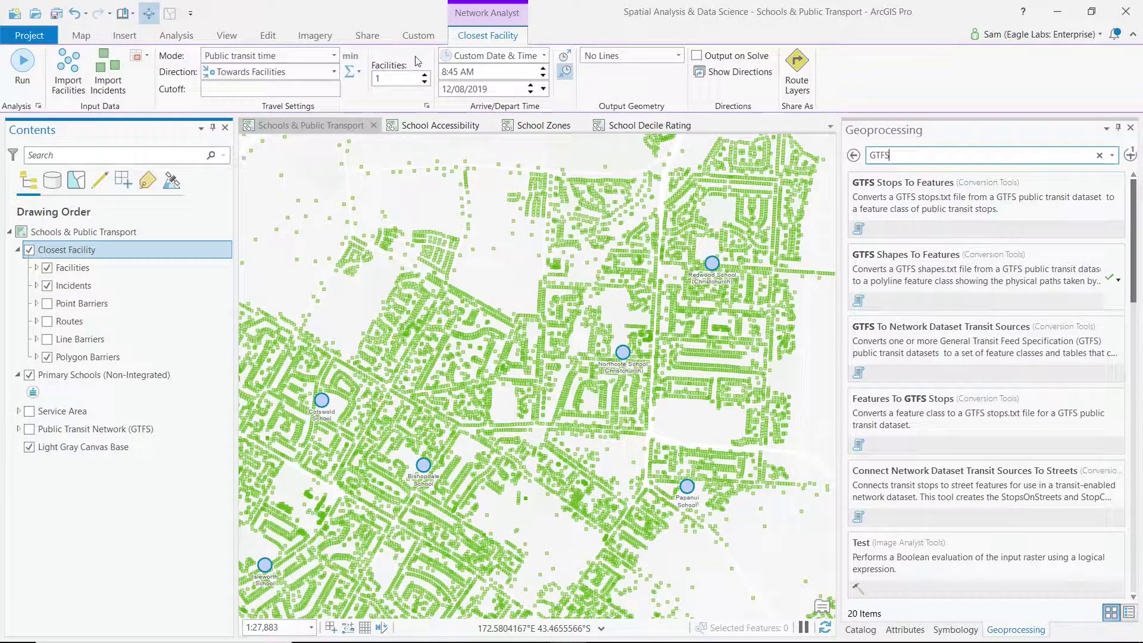
left_click(475, 73)
left_click(422, 125)
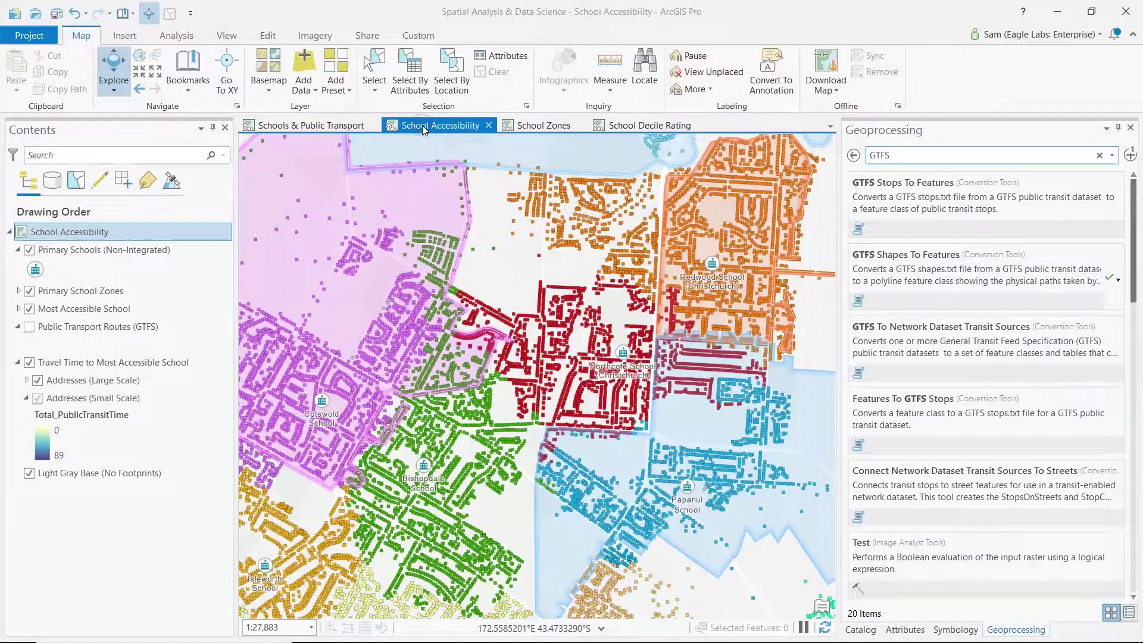
Step: Hide the Primary School Zones layer and bring up the Bookmarks list
left_click(84, 309)
left_click(30, 309)
left_click(29, 292)
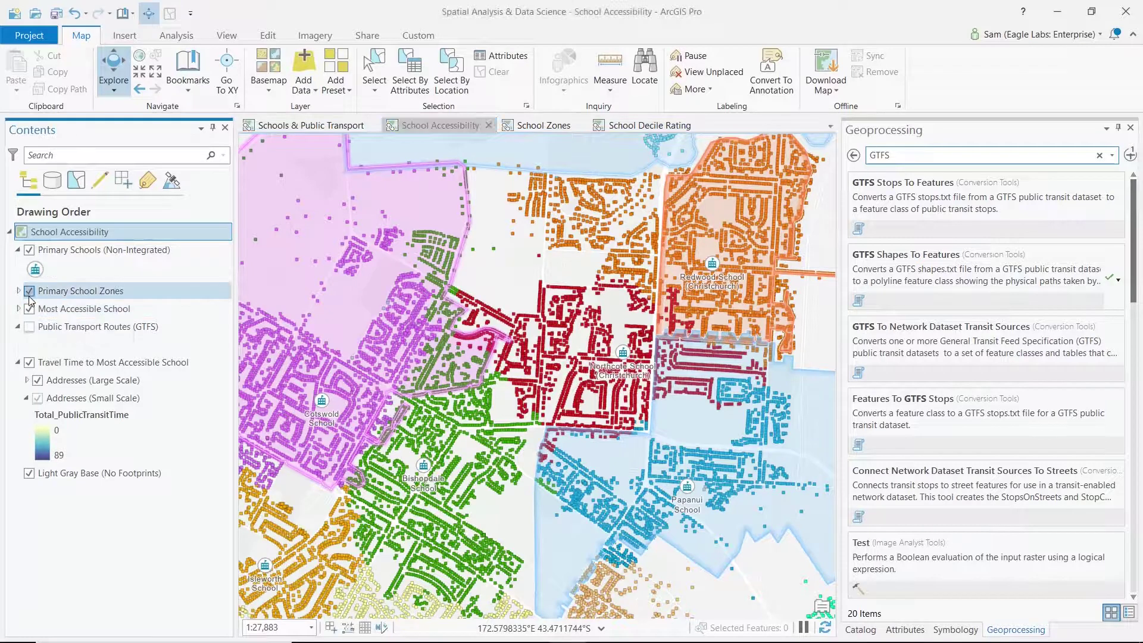
left_click(61, 544)
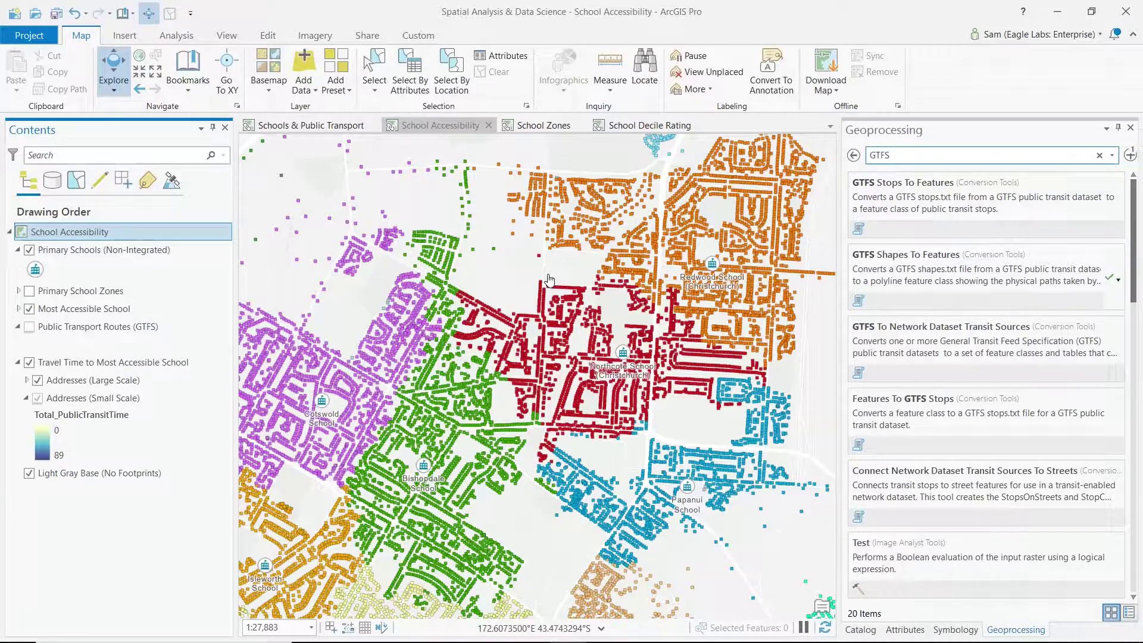
left_click(198, 87)
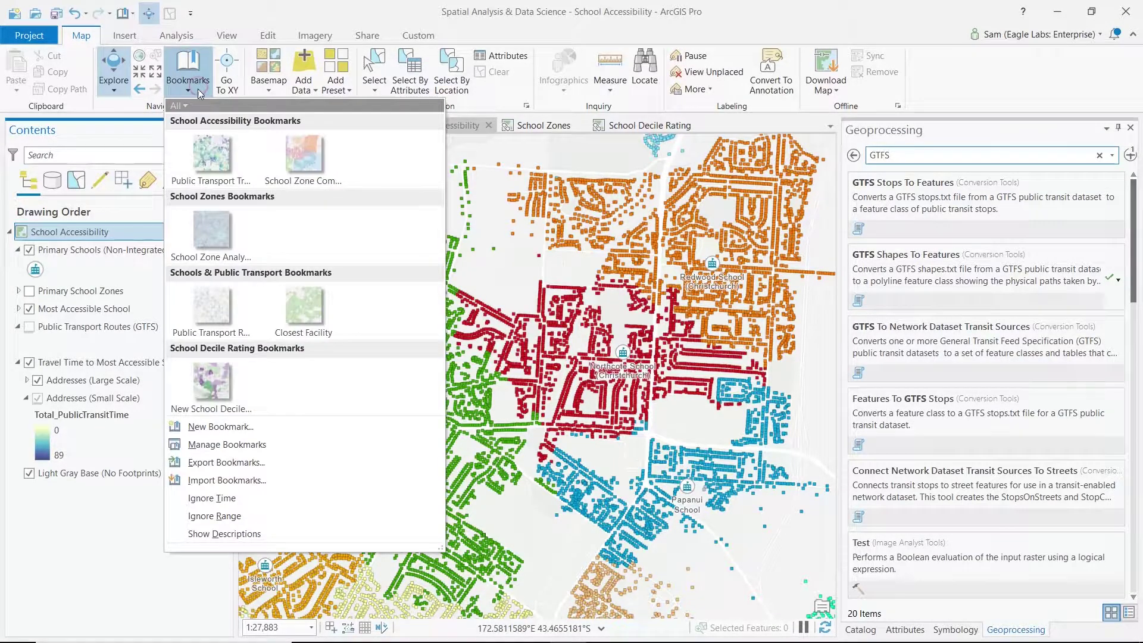
Step: Show GTFS routes, go to the school-zone bookmark, and turn Primary School Zones back on
left_click(211, 157)
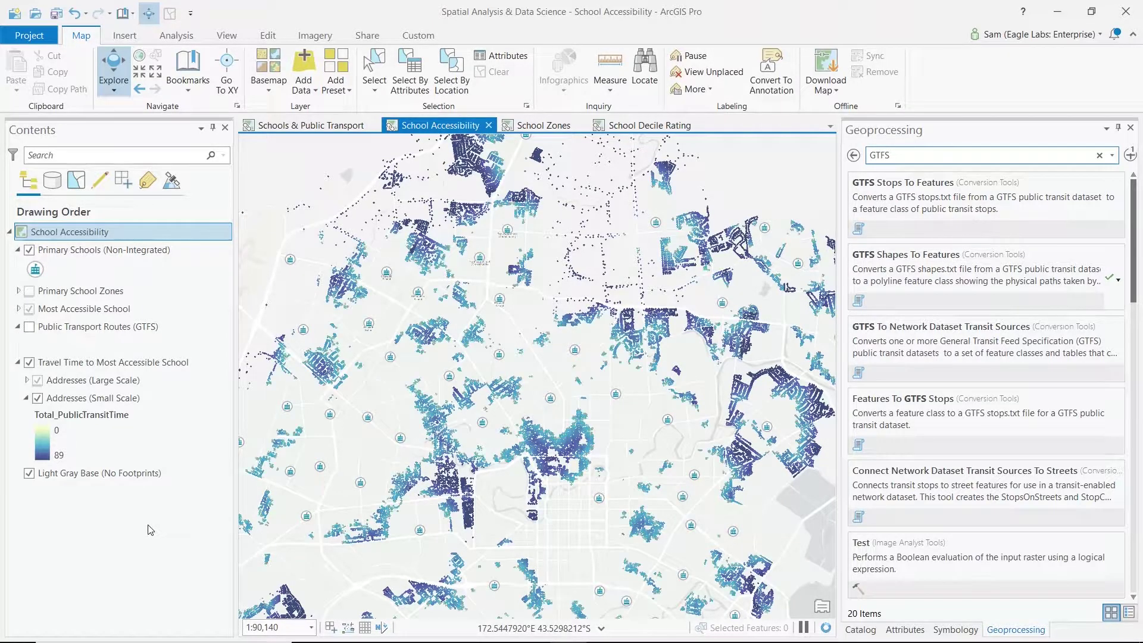
left_click(29, 327)
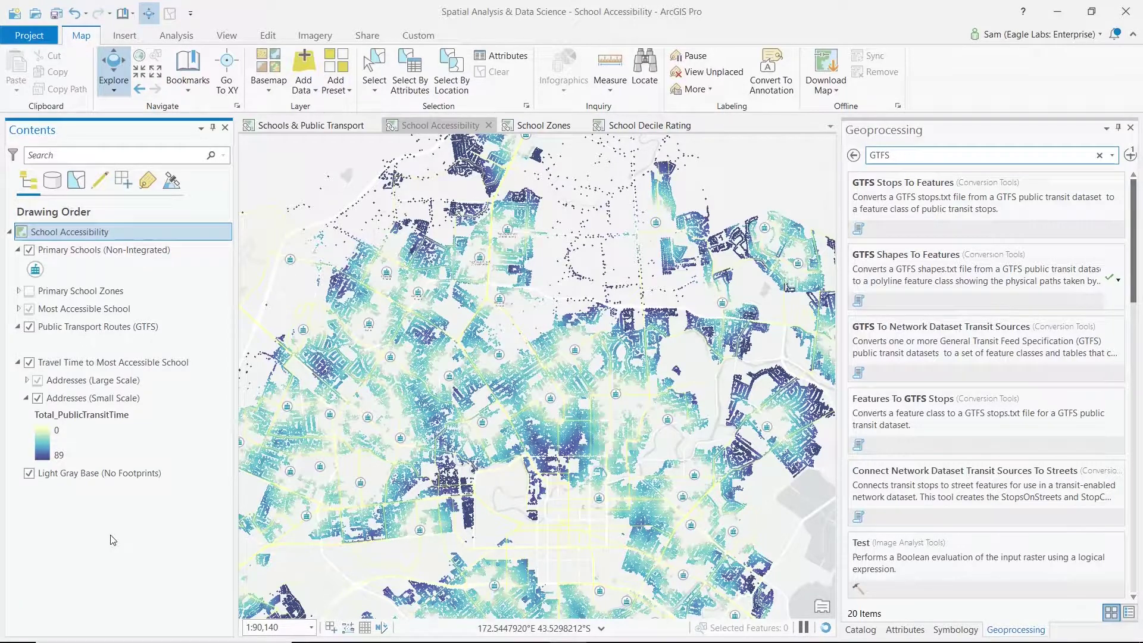
left_click(199, 90)
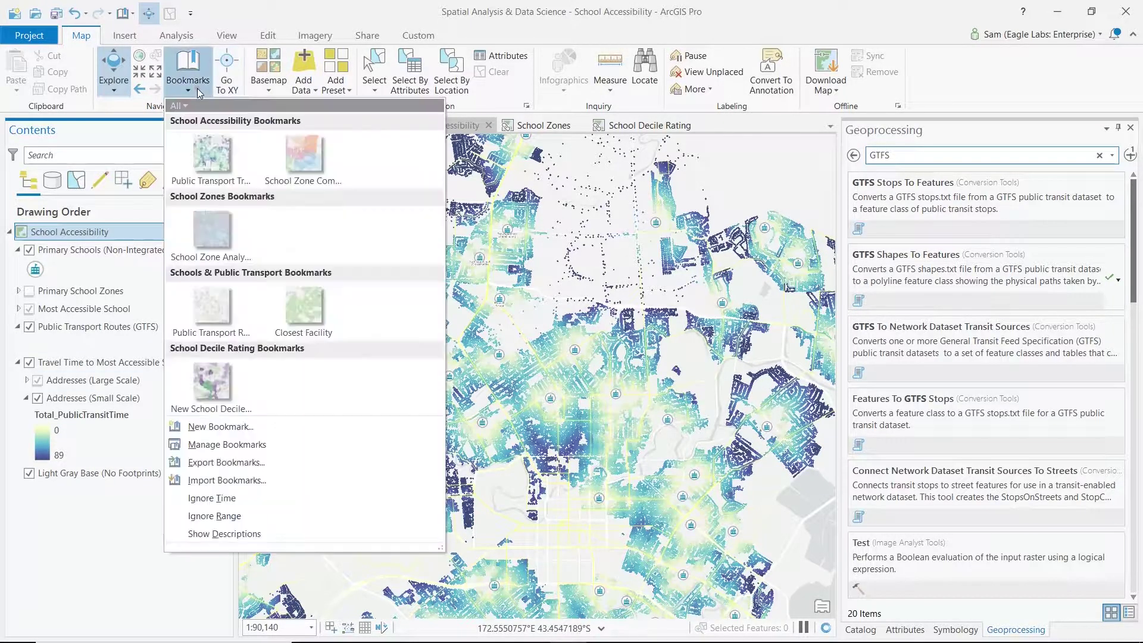
left_click(304, 156)
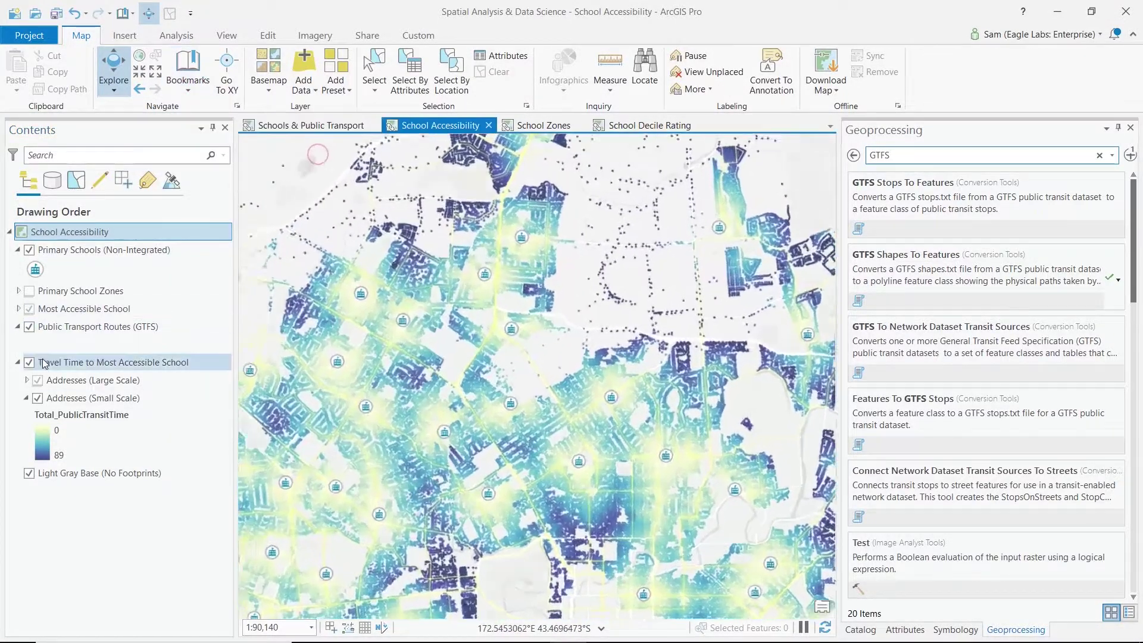
left_click(29, 290)
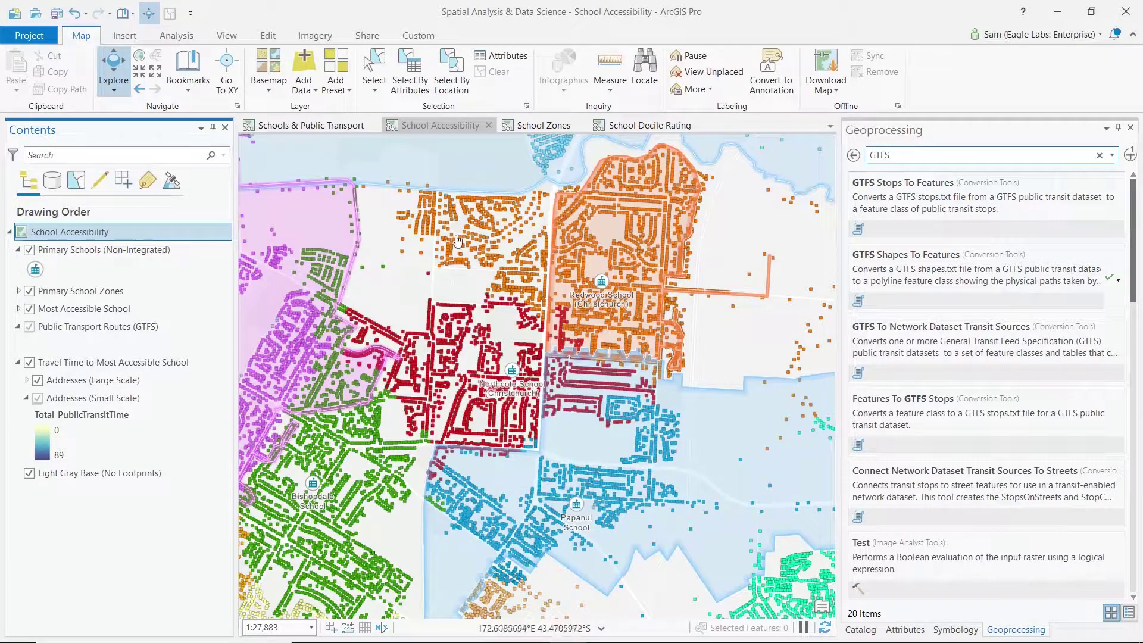
scroll(458, 240, "up", 1)
scroll(501, 246, "up", 1)
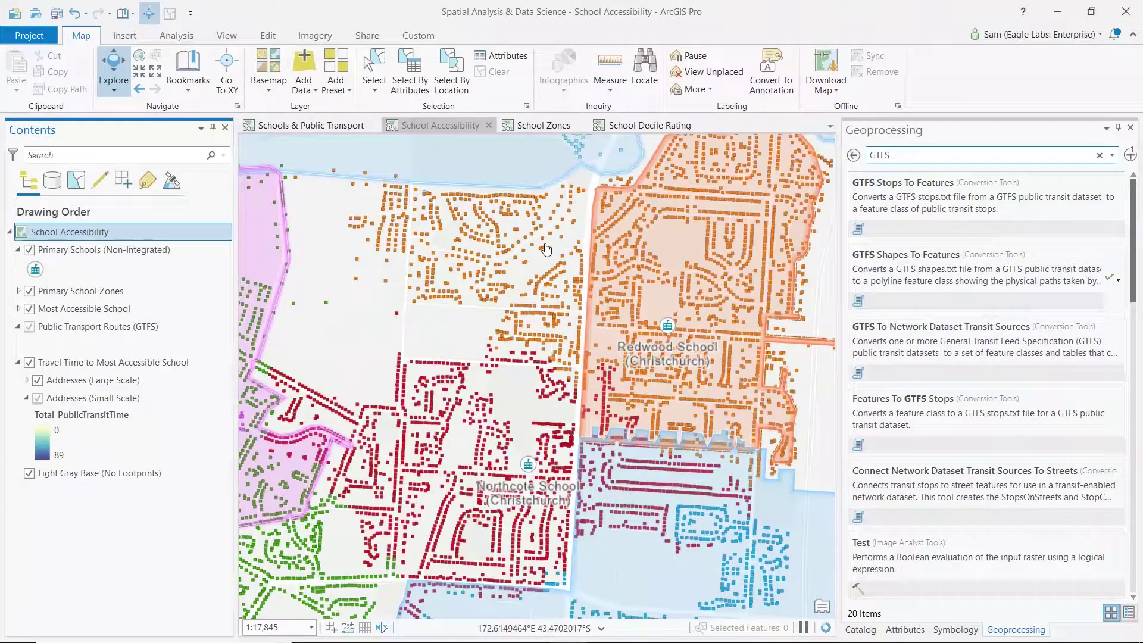
Step: Pan across the Redwood, Northcote and Papanui school zone boundaries
left_click_drag(684, 324, 634, 315)
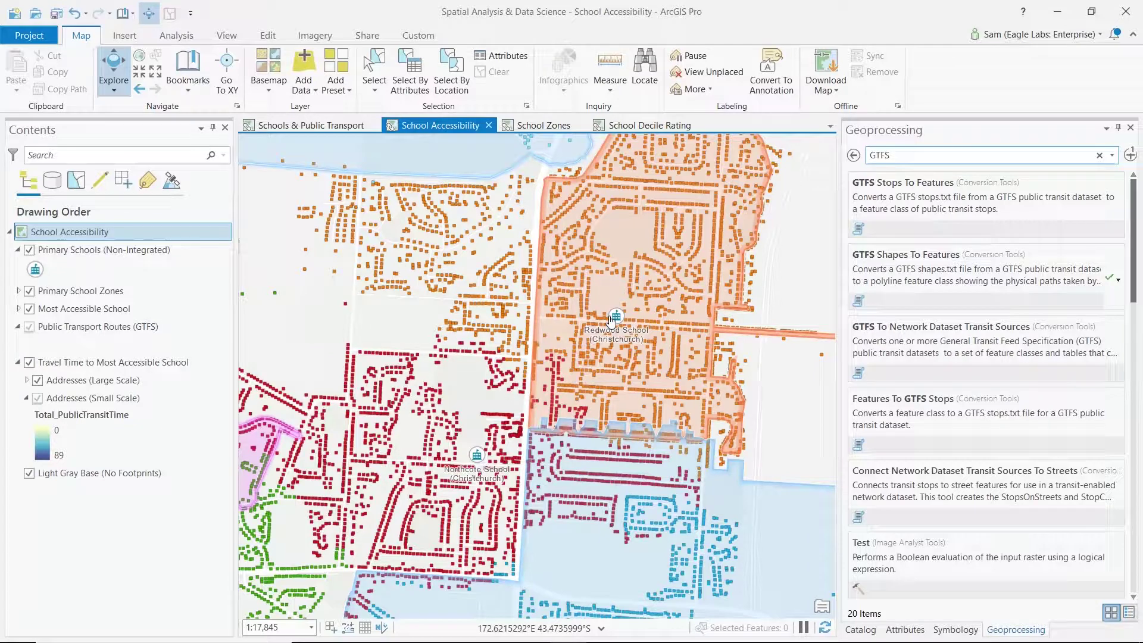
left_click_drag(601, 406, 579, 270)
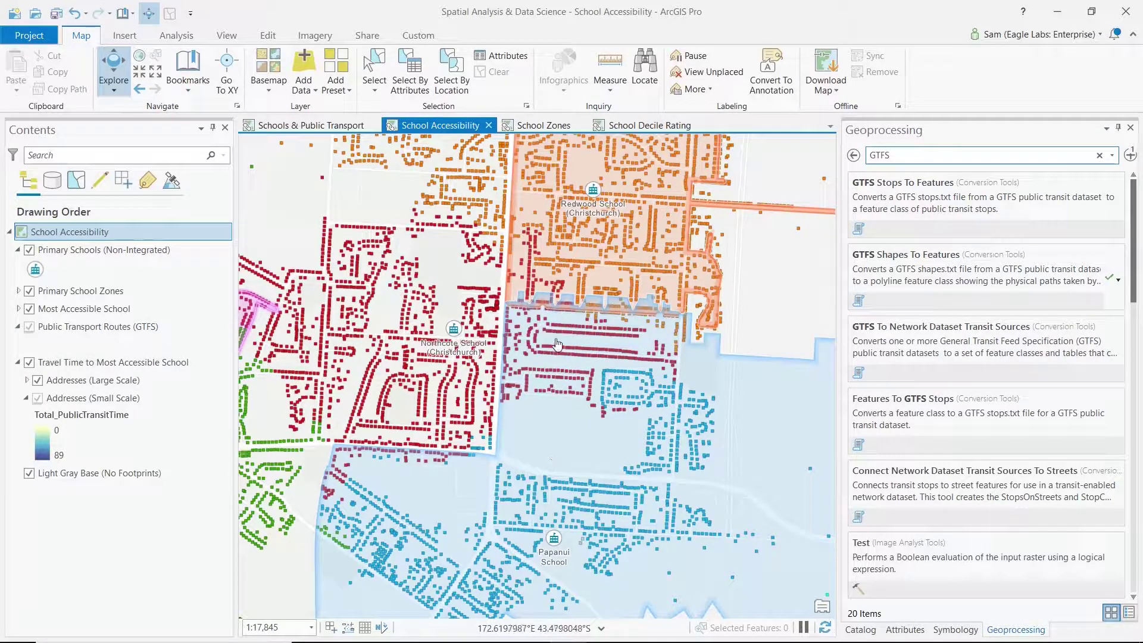
scroll(572, 304, "up", 3)
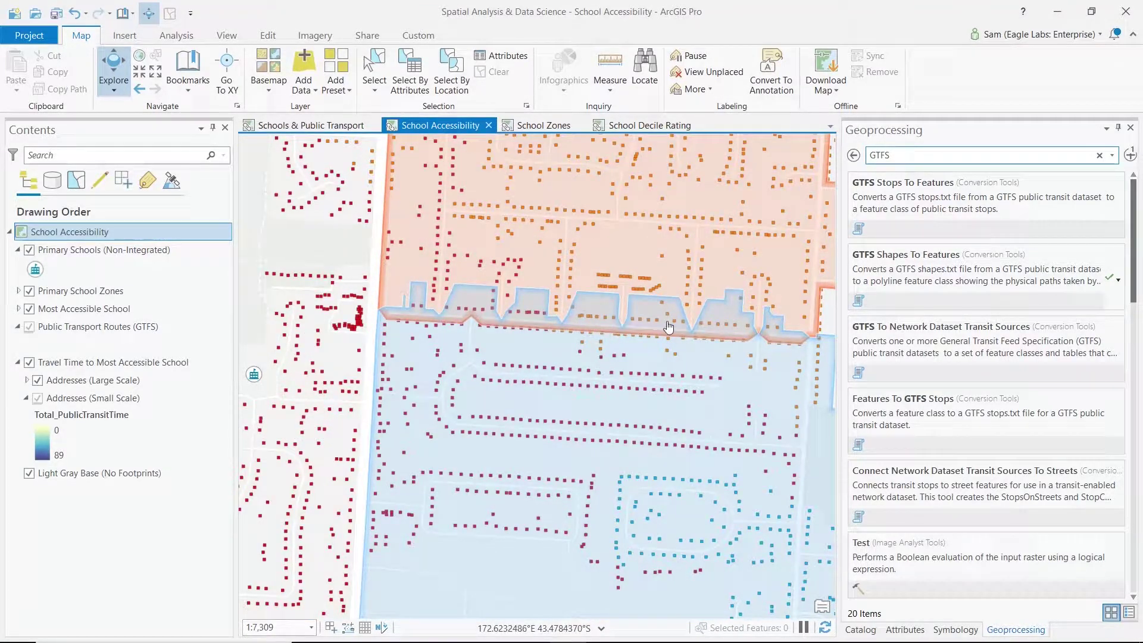
scroll(606, 317, "down", 3)
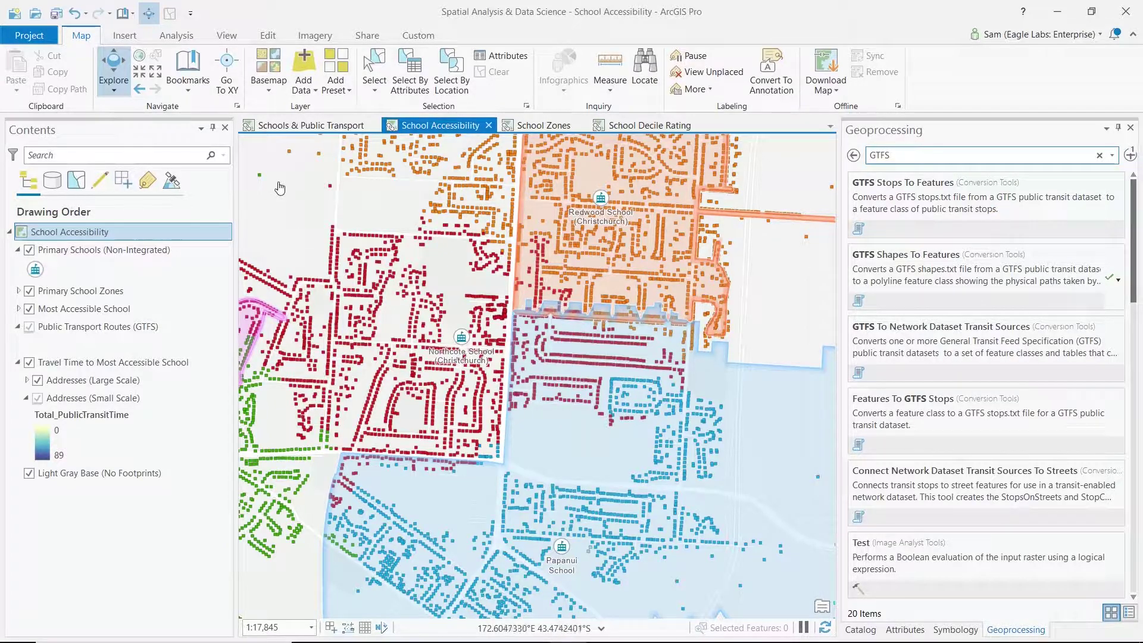
Step: Return to the school-zone bookmark and switch to the School Zones map
left_click(194, 83)
left_click(302, 156)
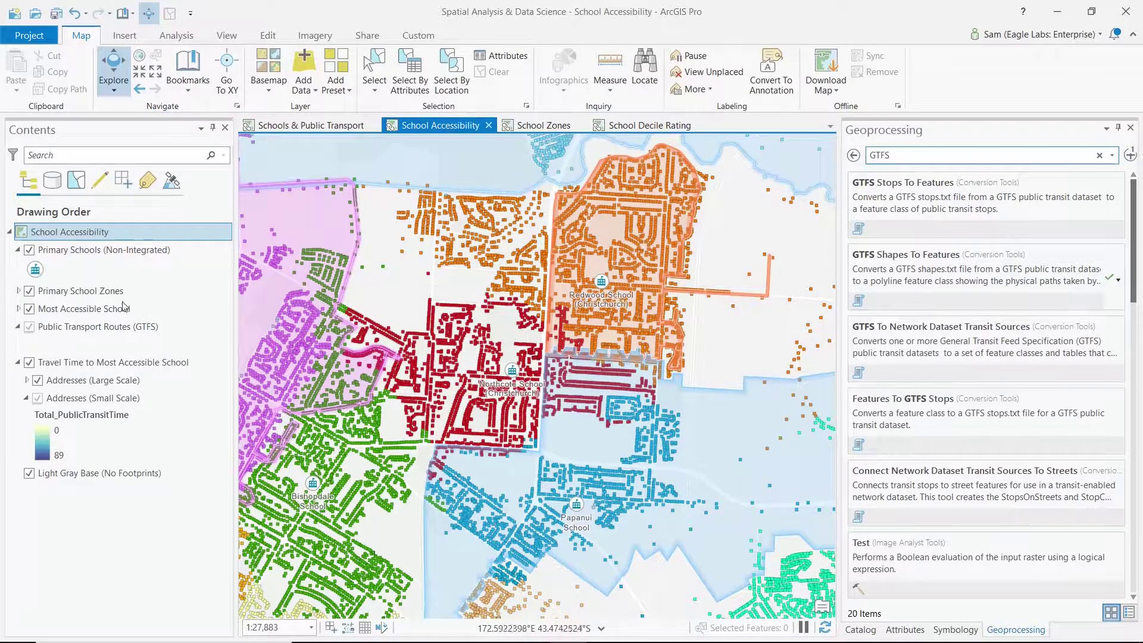
left_click(124, 561)
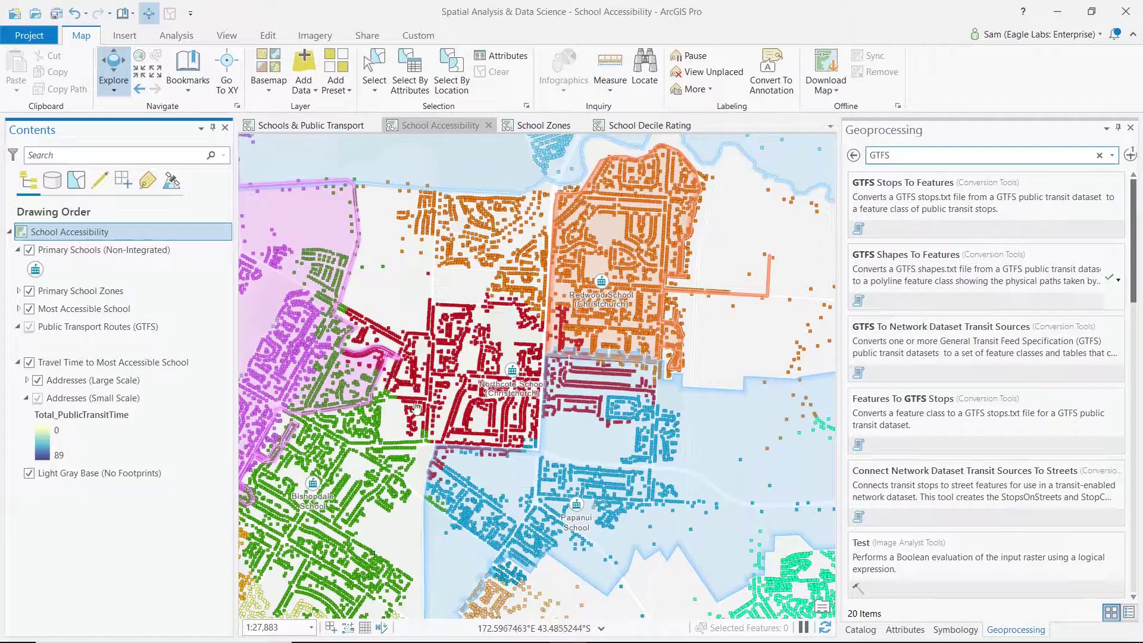
left_click(542, 125)
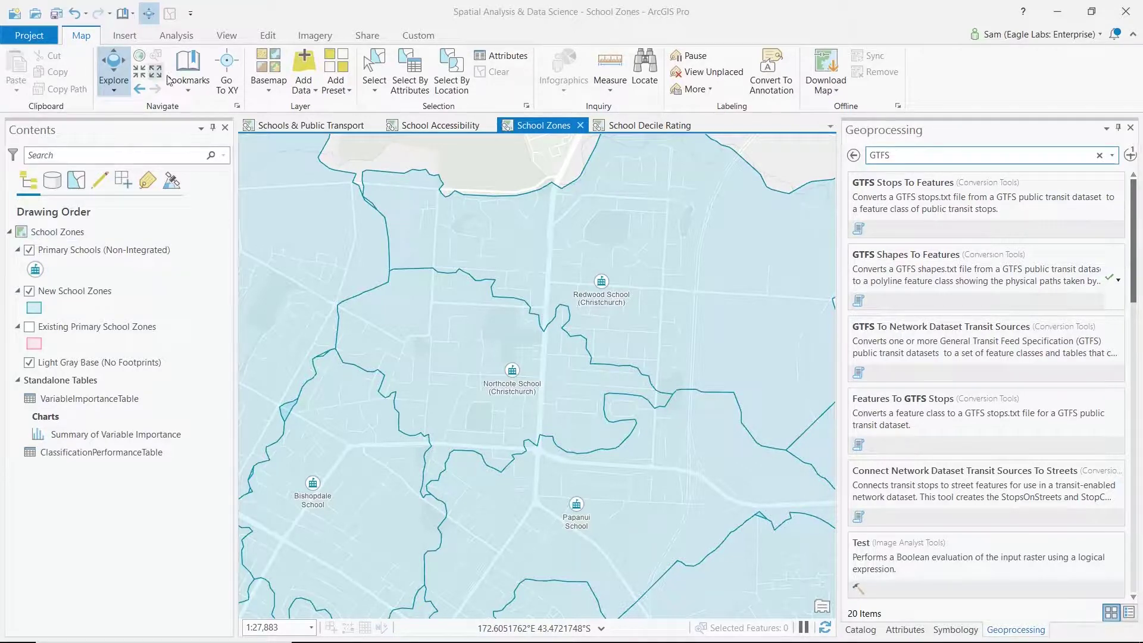
Step: Jump to the School Zone Analysis bookmark and overlay Existing Primary School Zones
left_click(188, 72)
left_click(212, 157)
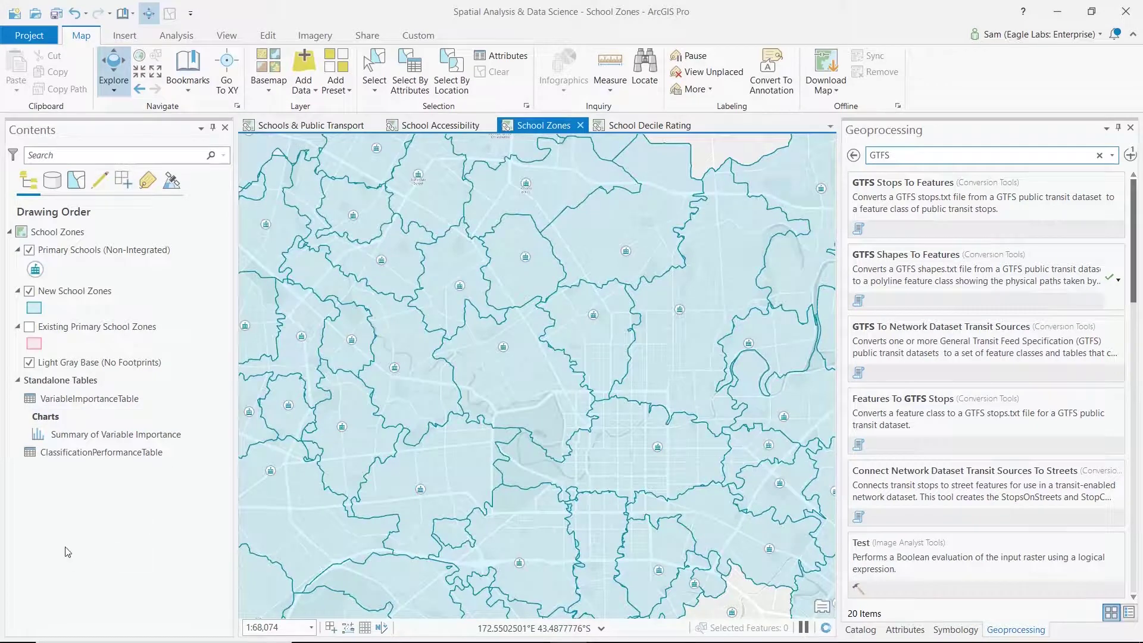
left_click(64, 546)
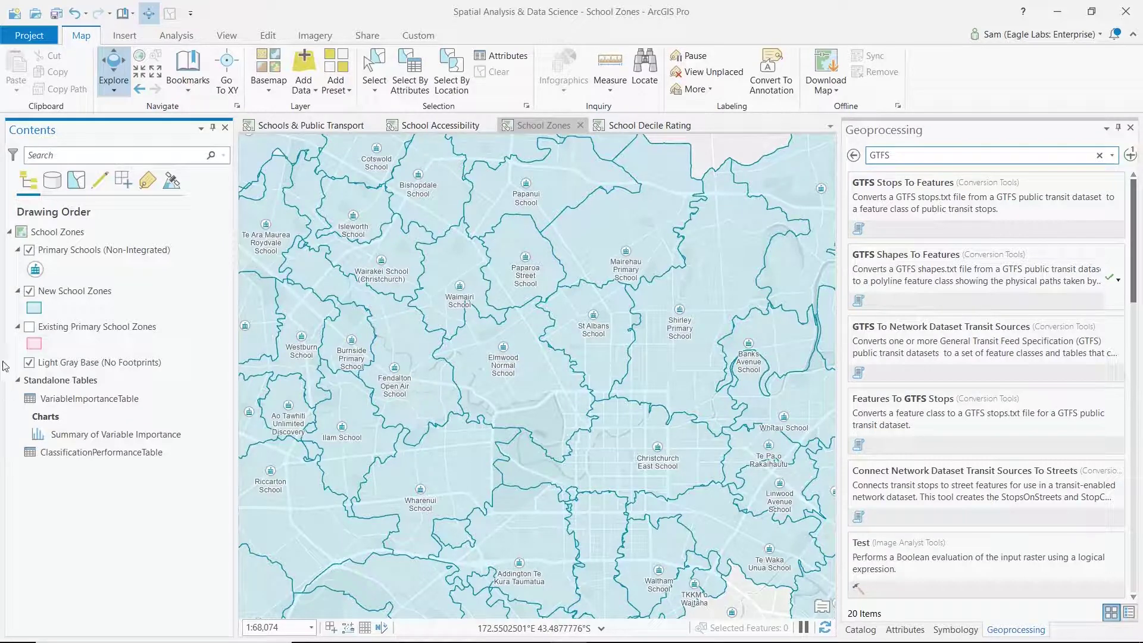
left_click(30, 327)
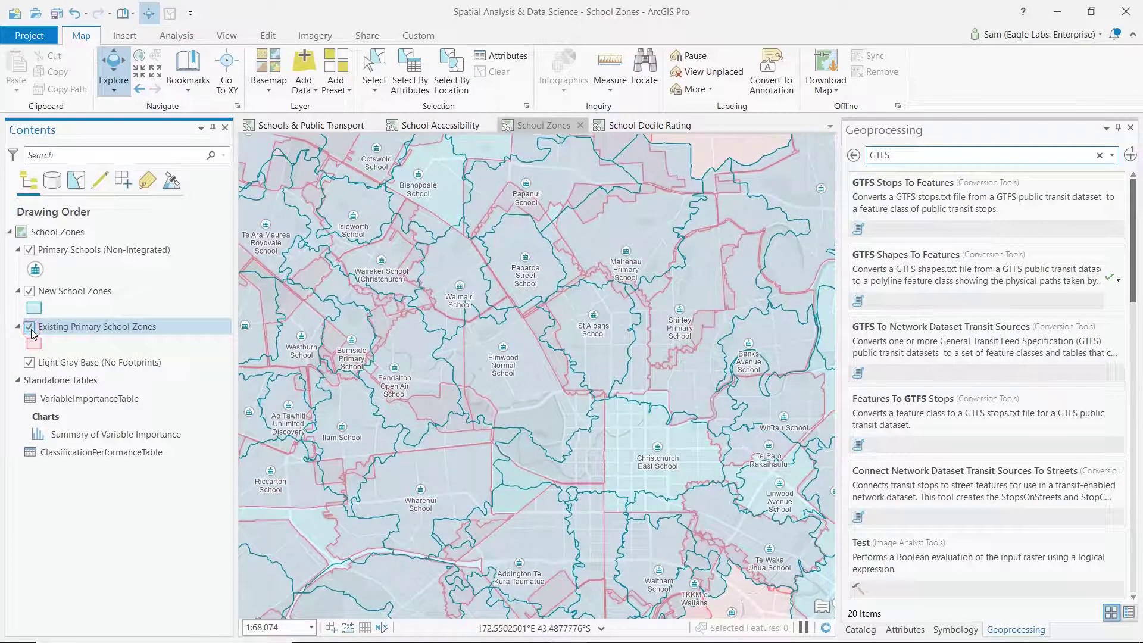
Step: Open Burnside Primary School's pop-up and toggle between its new and existing zone records
left_click(304, 349)
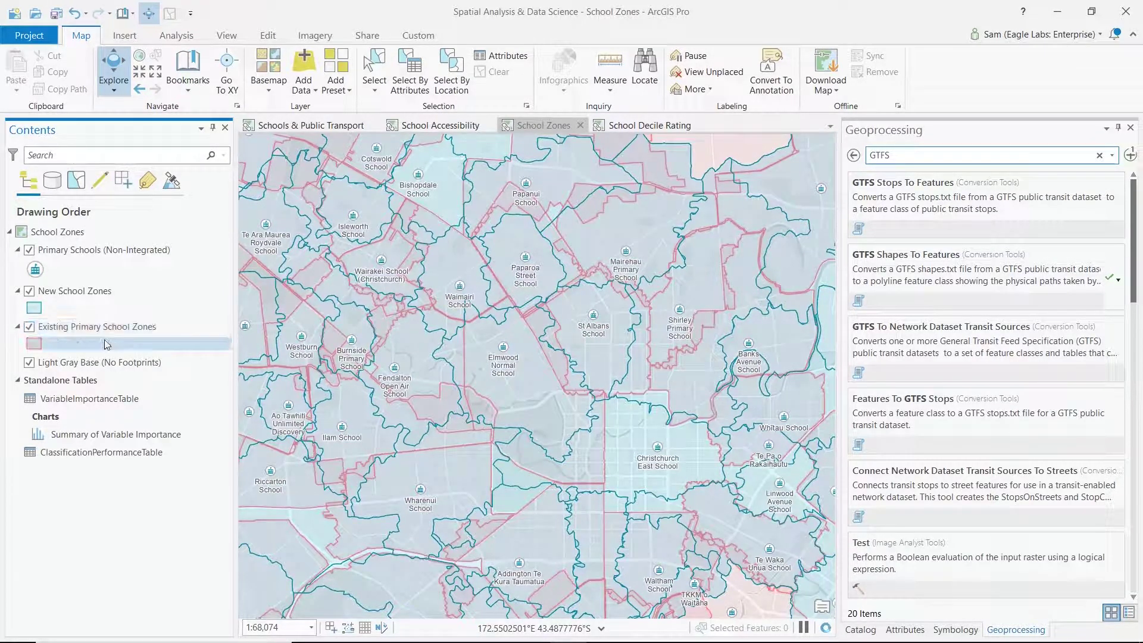
left_click(354, 329)
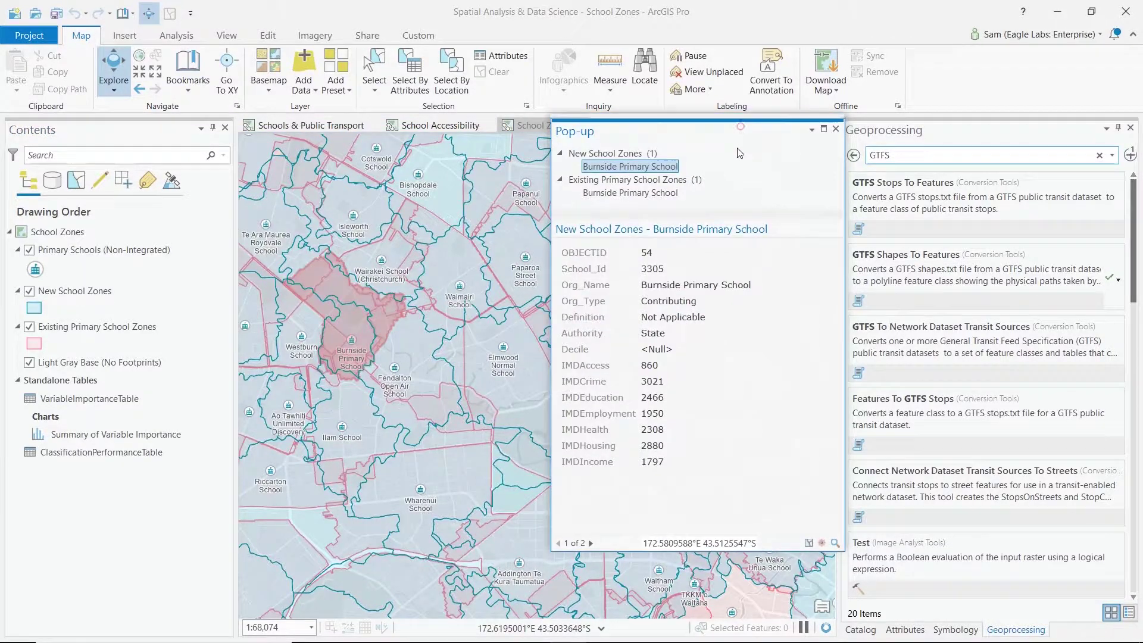
left_click_drag(742, 133, 709, 175)
left_click(617, 232)
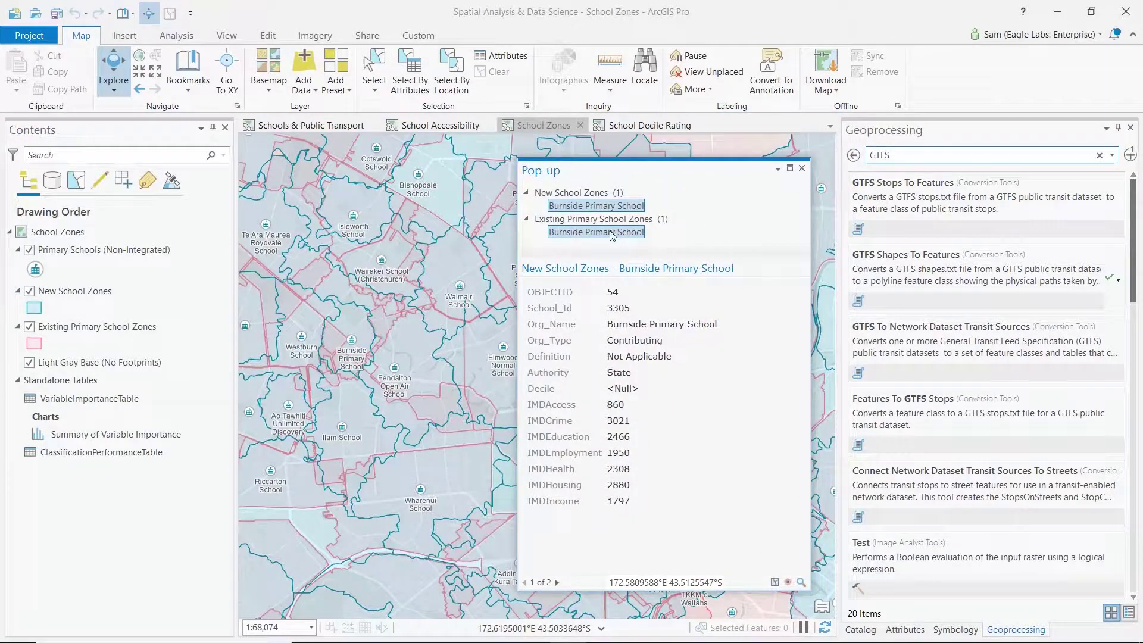
left_click(596, 232)
left_click(600, 219)
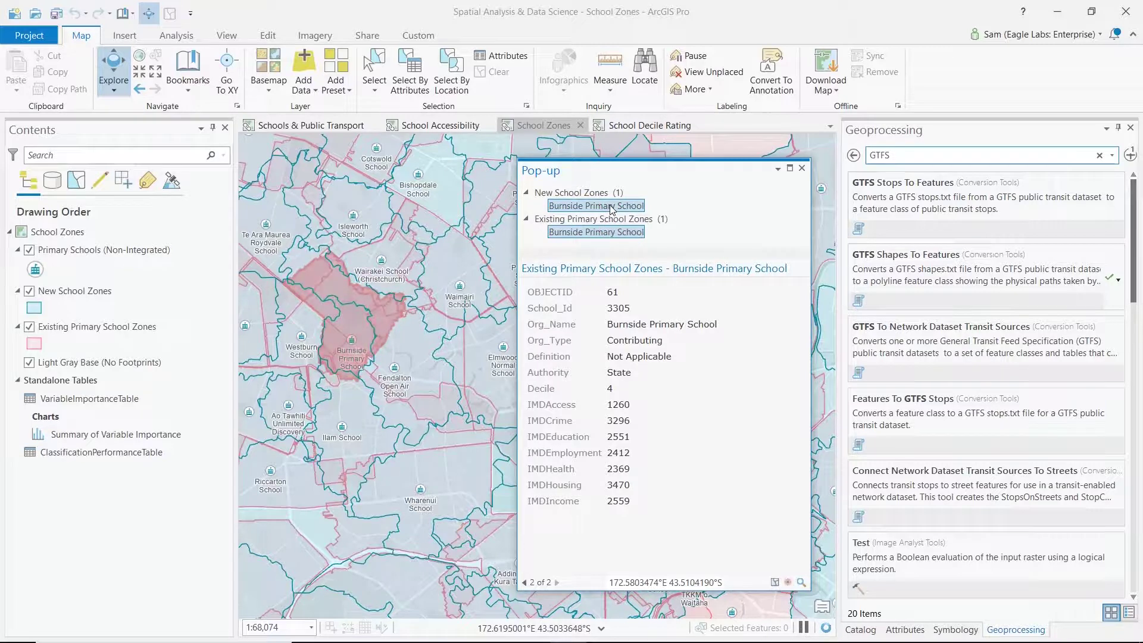
left_click(596, 205)
left_click(604, 233)
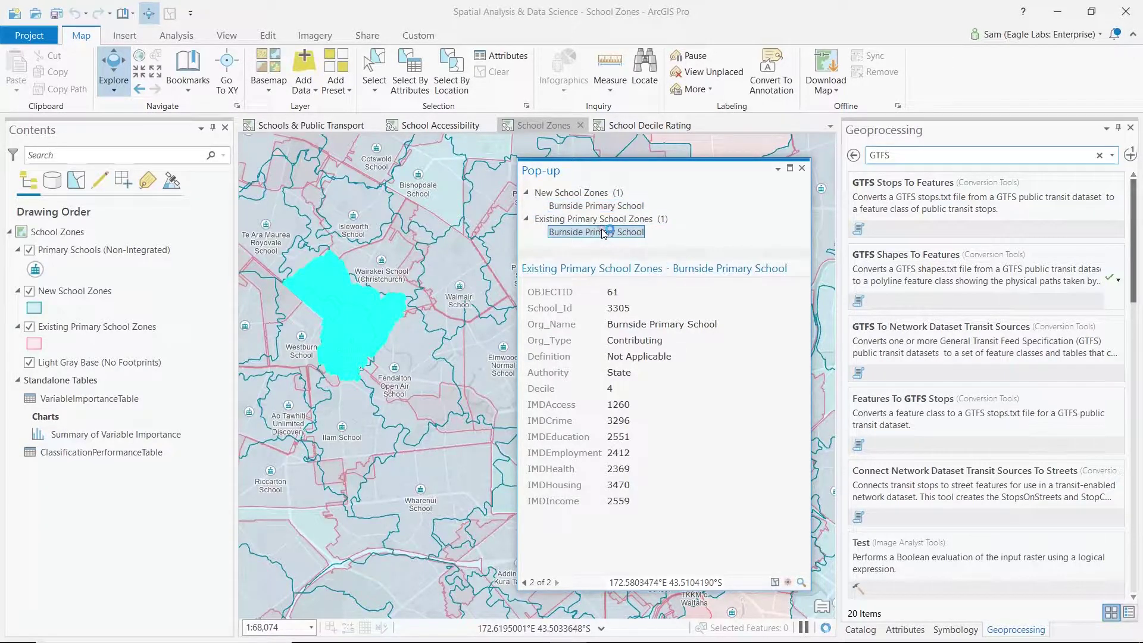
left_click(603, 207)
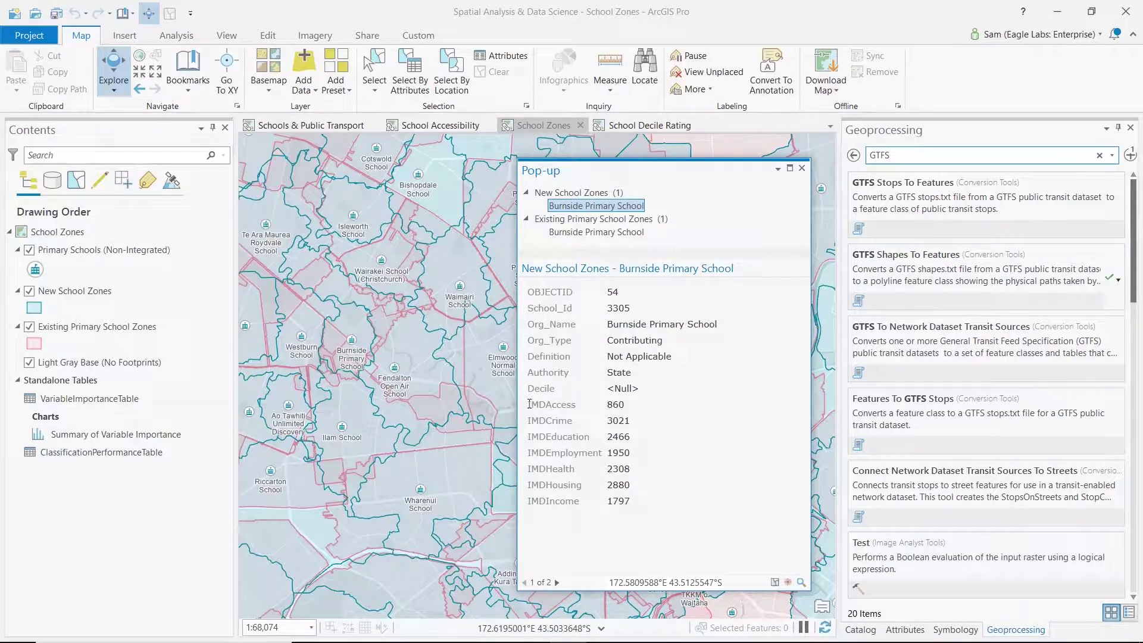
Step: Review the new Burnside zone's IMD scores and confirm its Decile is Null
left_click_drag(527, 404, 641, 501)
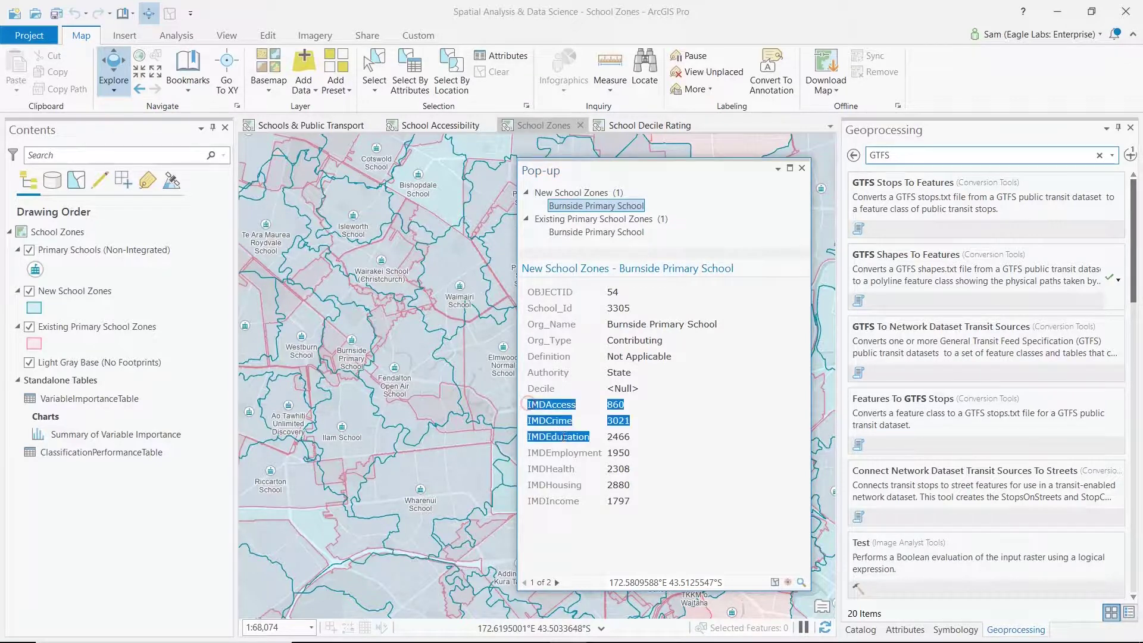
left_click(642, 505)
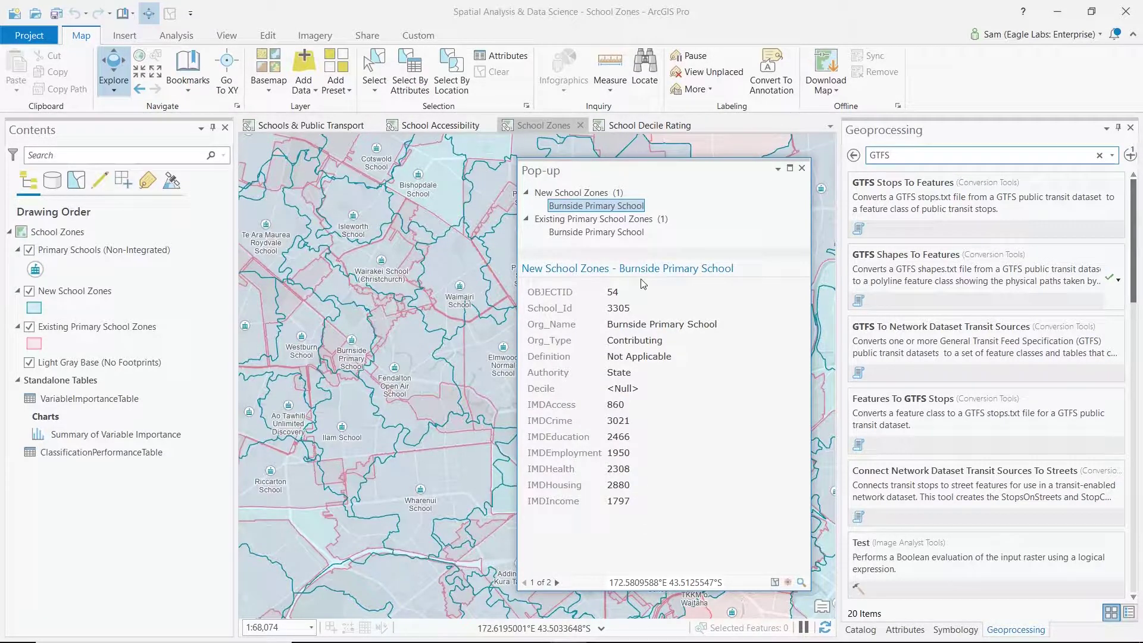
left_click(595, 232)
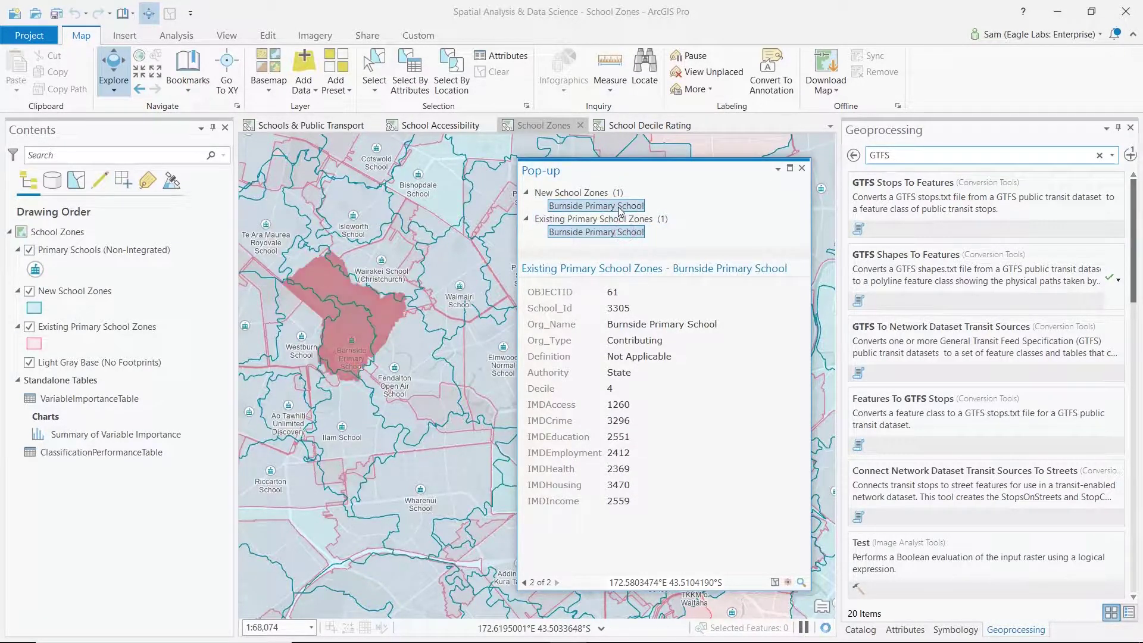
left_click(596, 205)
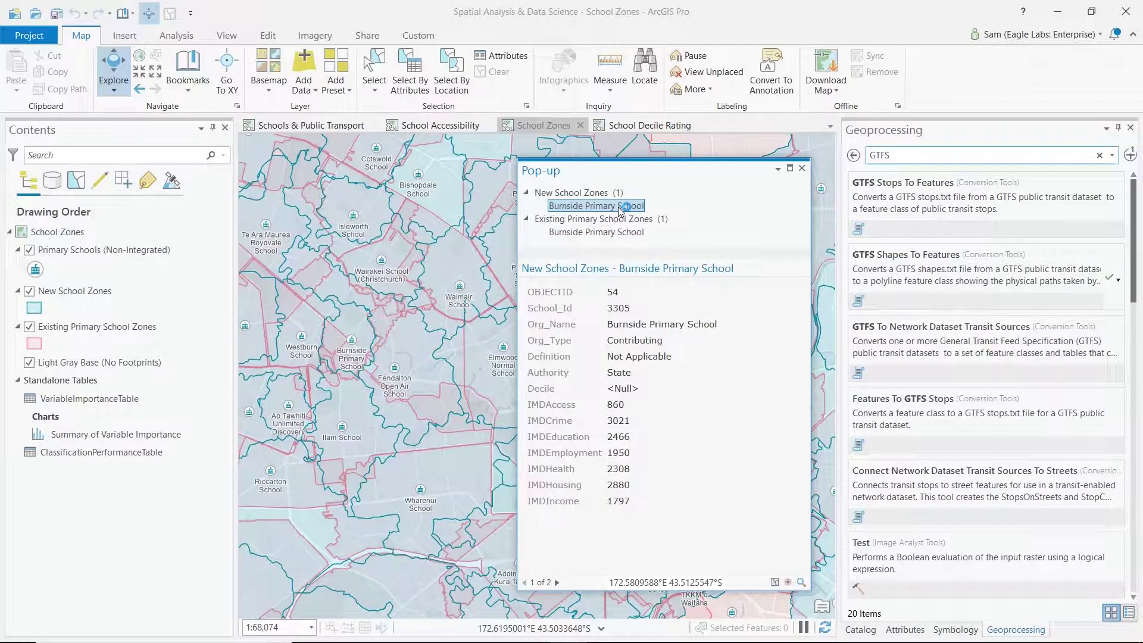
left_click(596, 233)
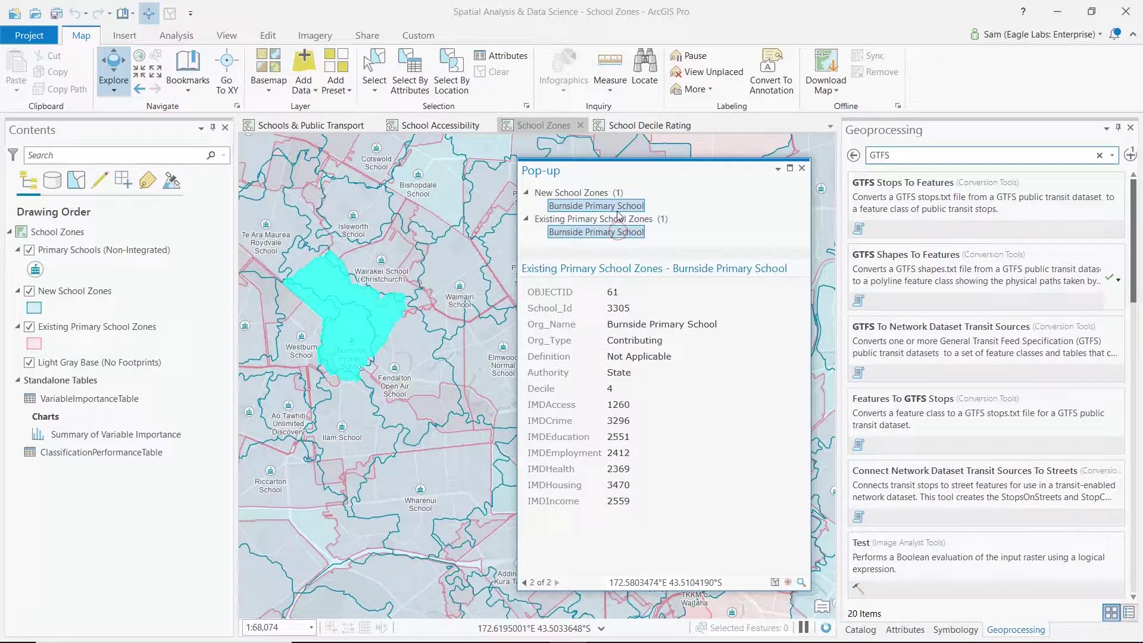
left_click(596, 206)
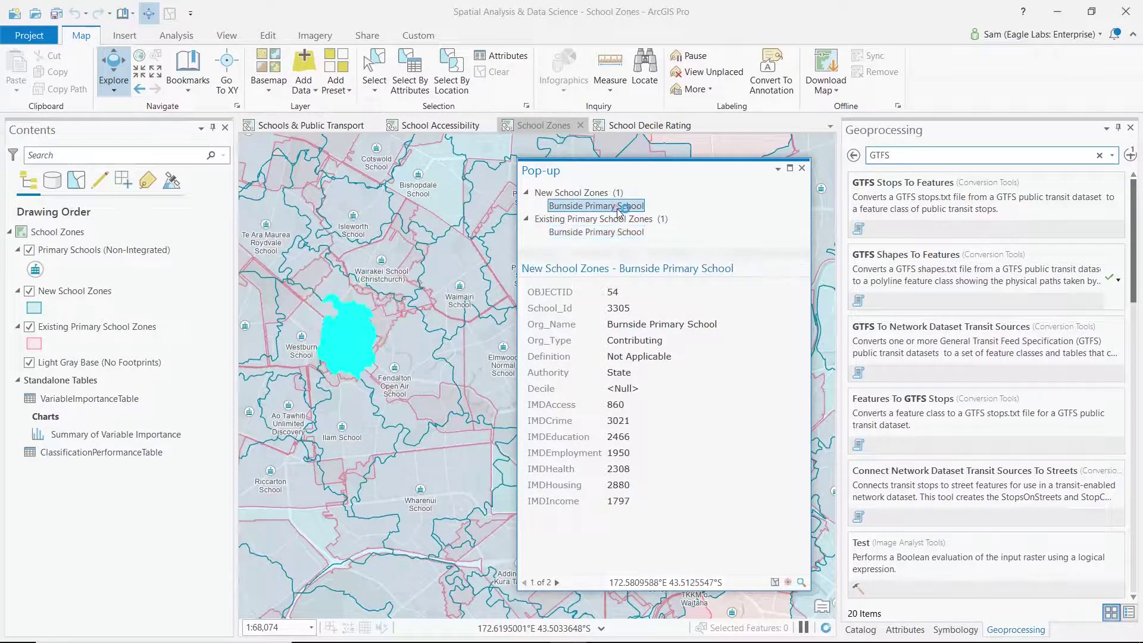
double_click(623, 387)
left_click(623, 388)
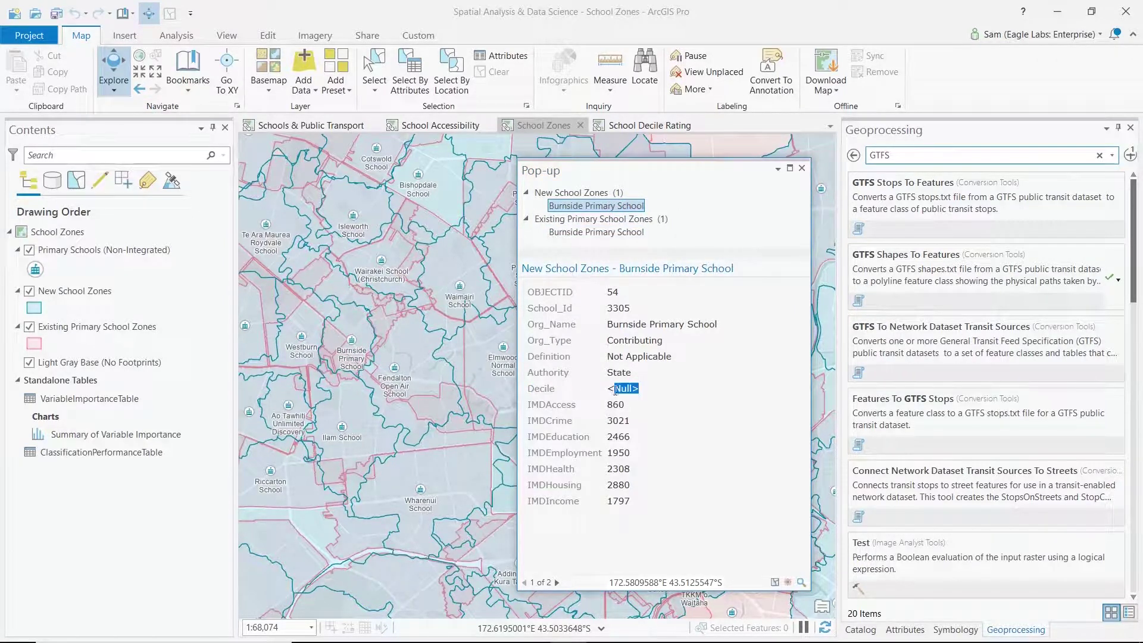
left_click(651, 388)
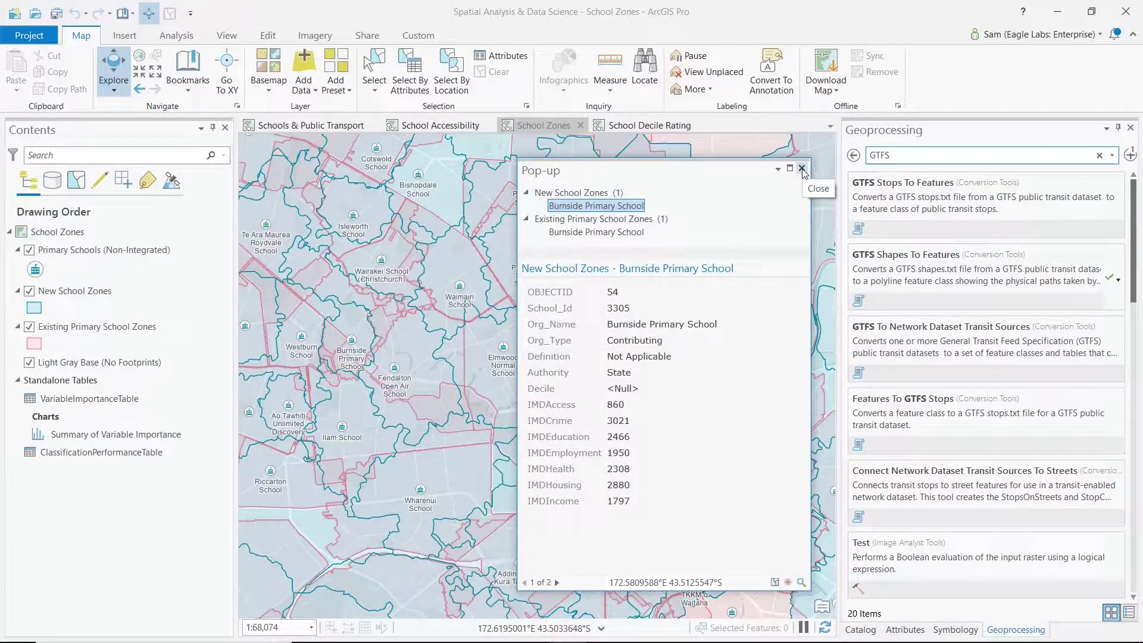
left_click(1100, 156)
Step: Open the Forest-based Classification and Regression tool from the recent tools list
left_click(980, 159)
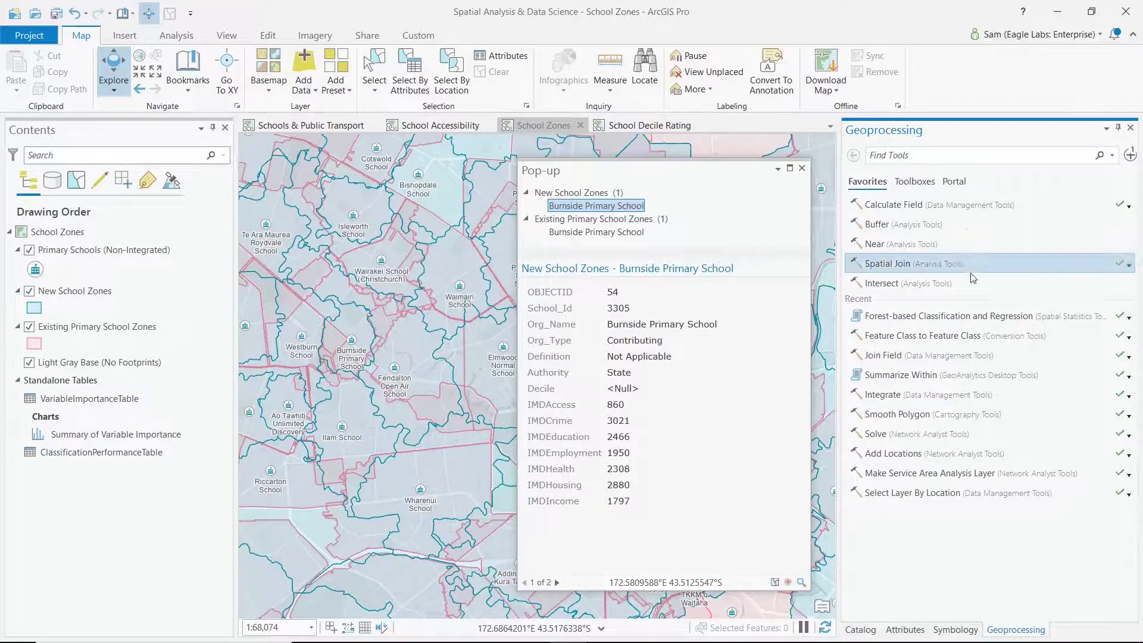
left_click(969, 315)
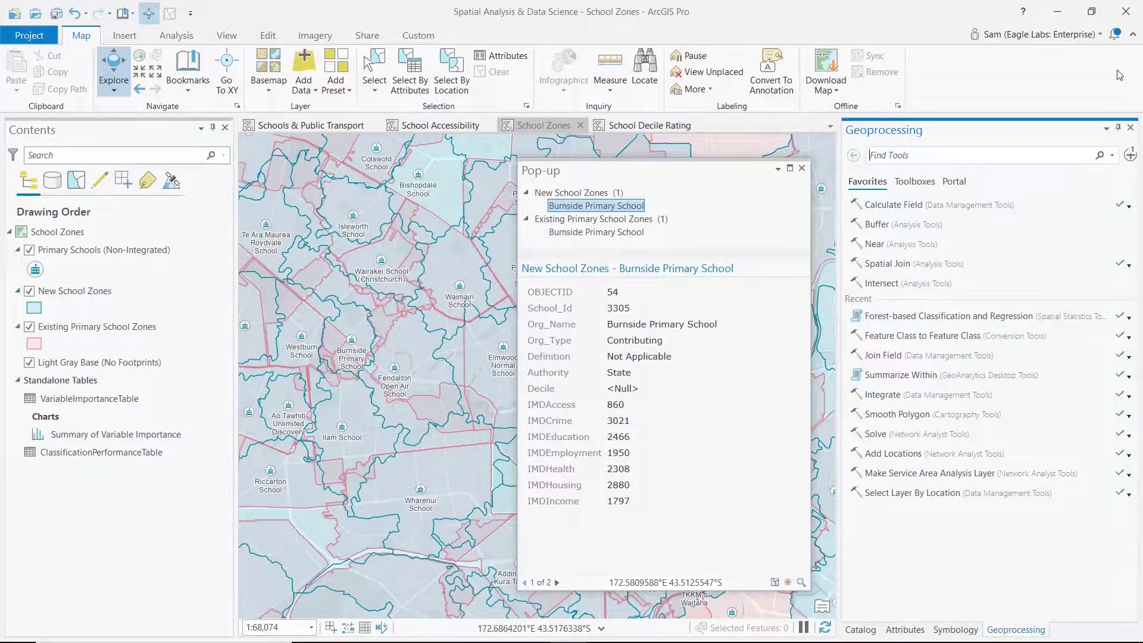
left_click(1130, 155)
left_click(975, 200)
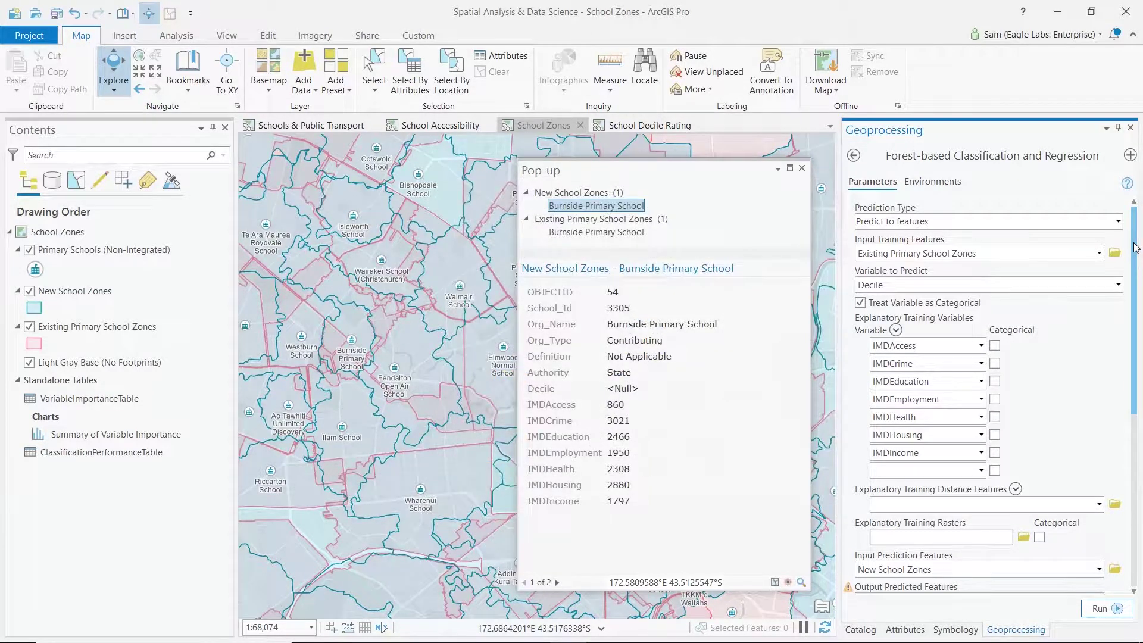
scroll(1135, 247, "down", 2)
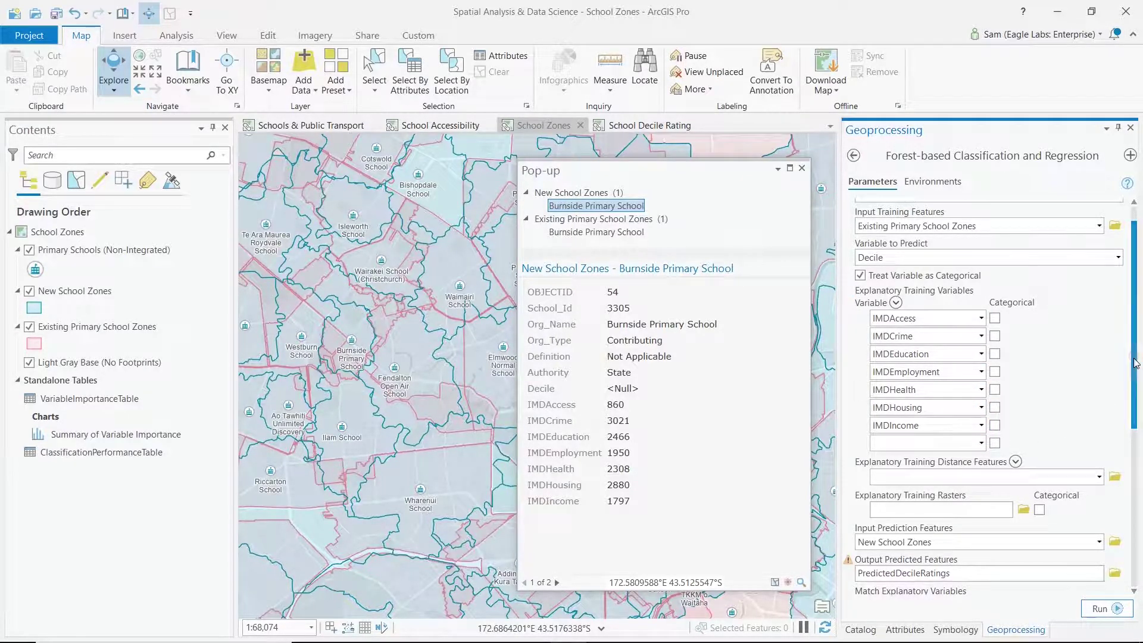
left_click_drag(1135, 361, 1134, 371)
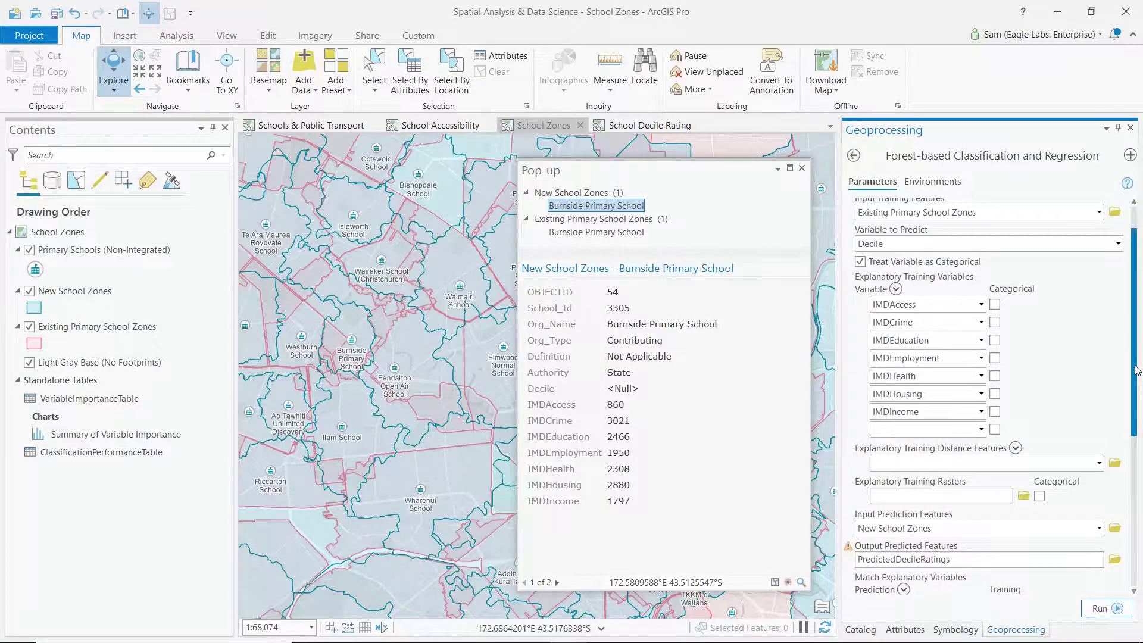
Step: Check Decile as the variable to predict and open the Summary of Variable Importance chart
left_click_drag(1134, 369, 1135, 295)
left_click(915, 285)
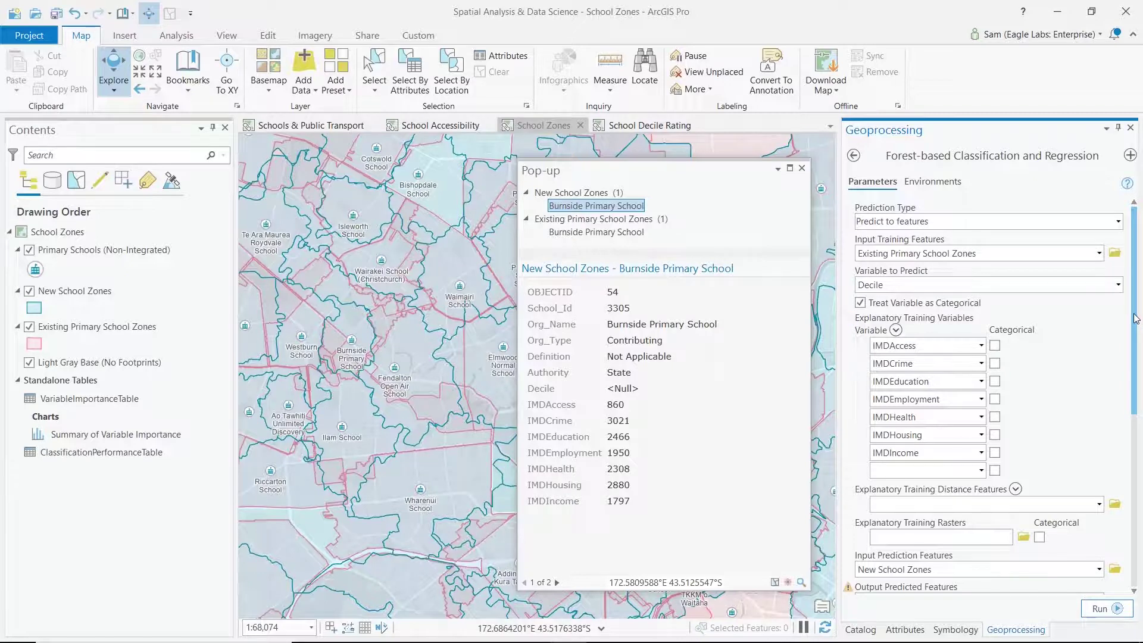
left_click(92, 435)
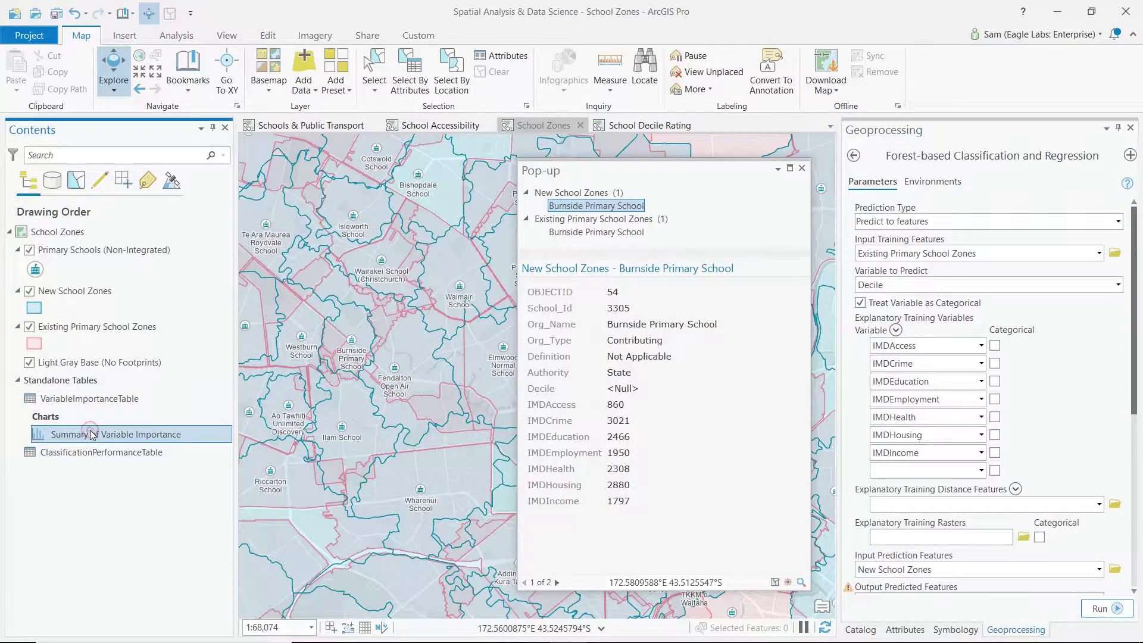
double_click(92, 435)
Step: Close the importance chart, run the forest-based Decile prediction, and show the School Decile Rating map
left_click(801, 169)
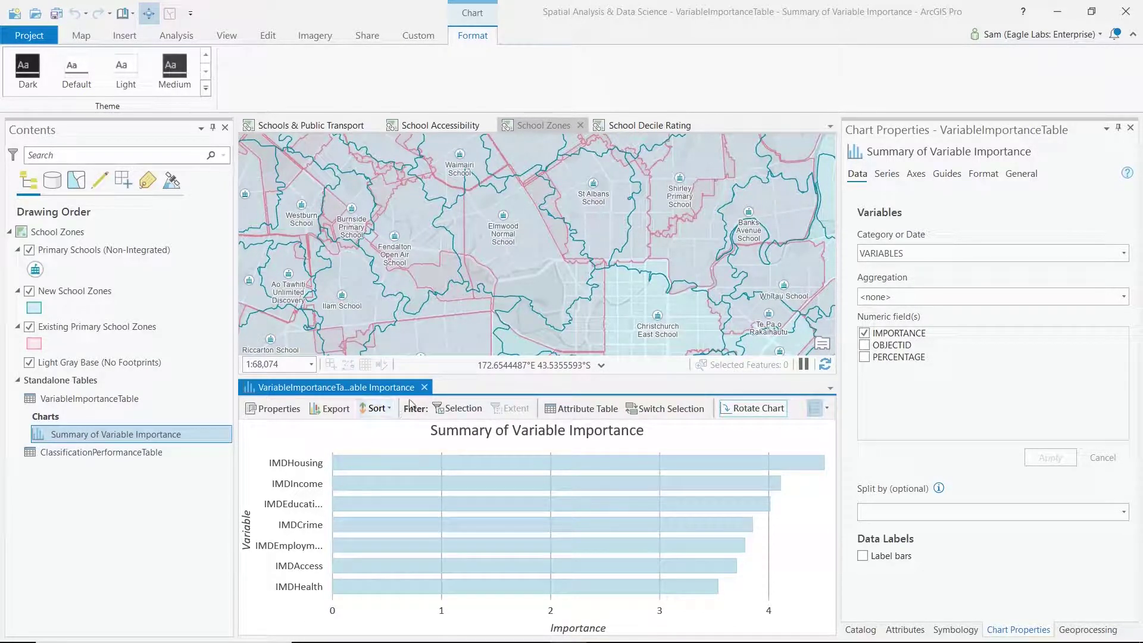
left_click(424, 387)
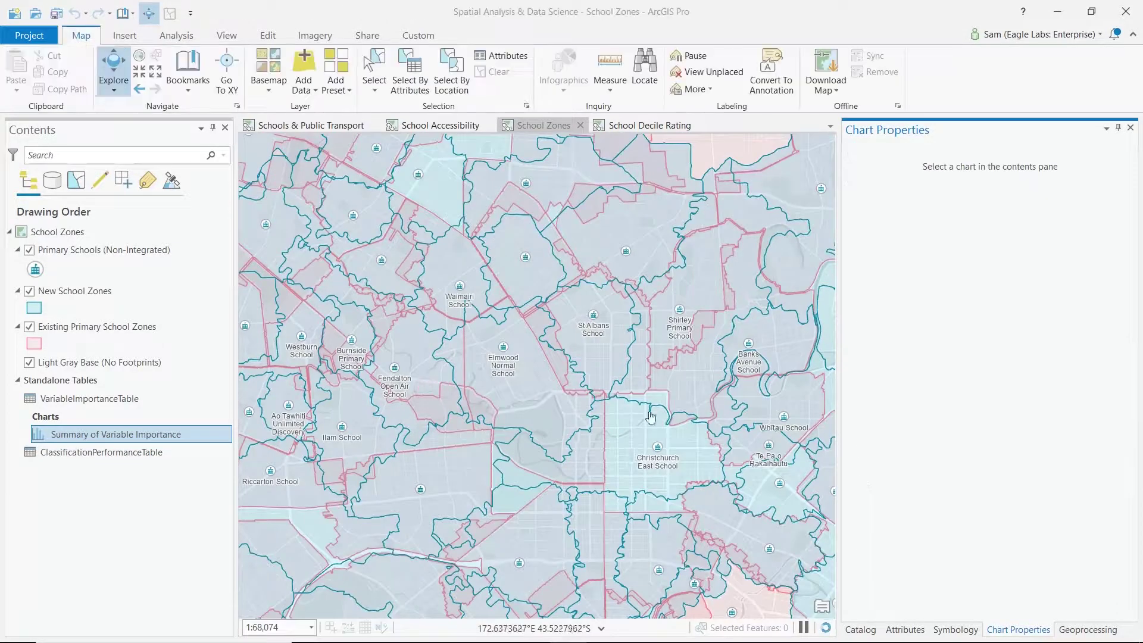
left_click(1088, 630)
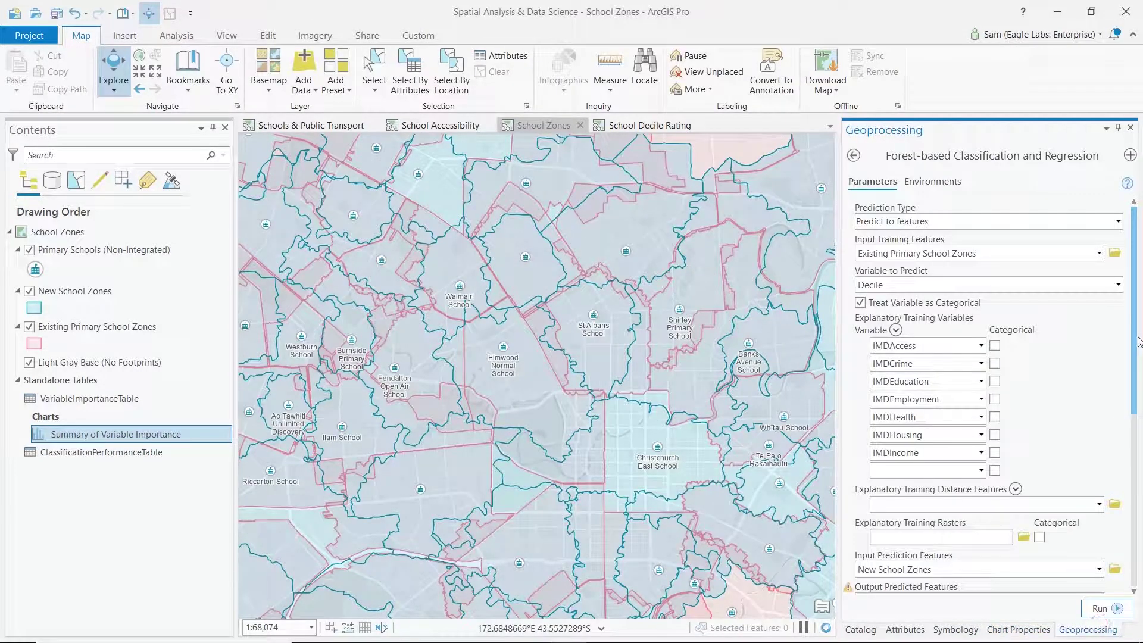
left_click_drag(1136, 339, 1136, 390)
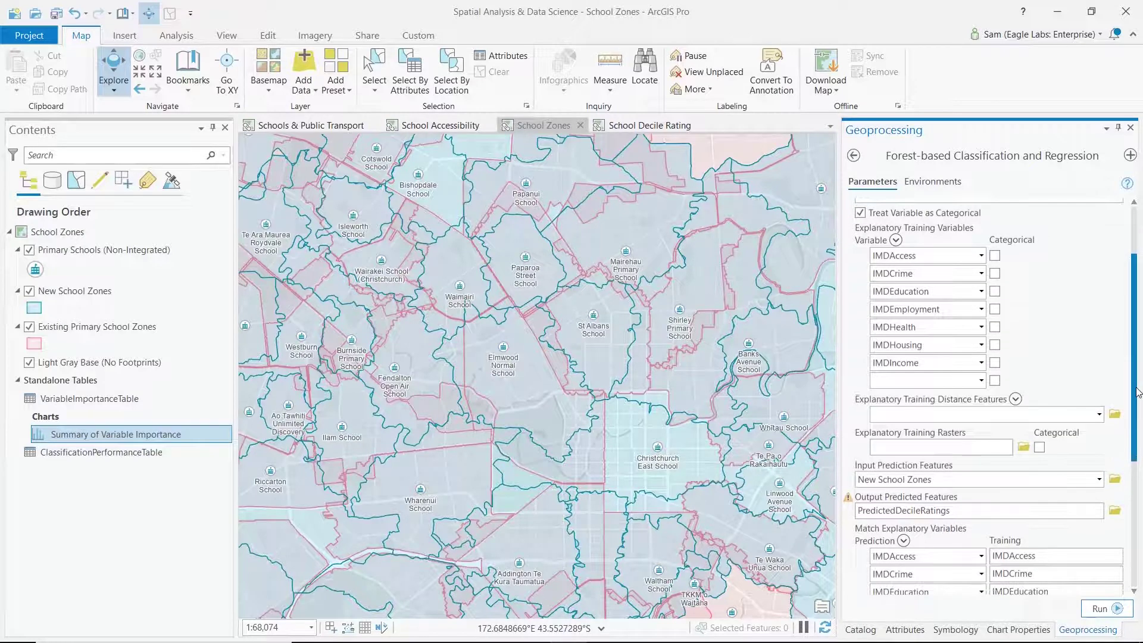
left_click_drag(1136, 391, 1136, 536)
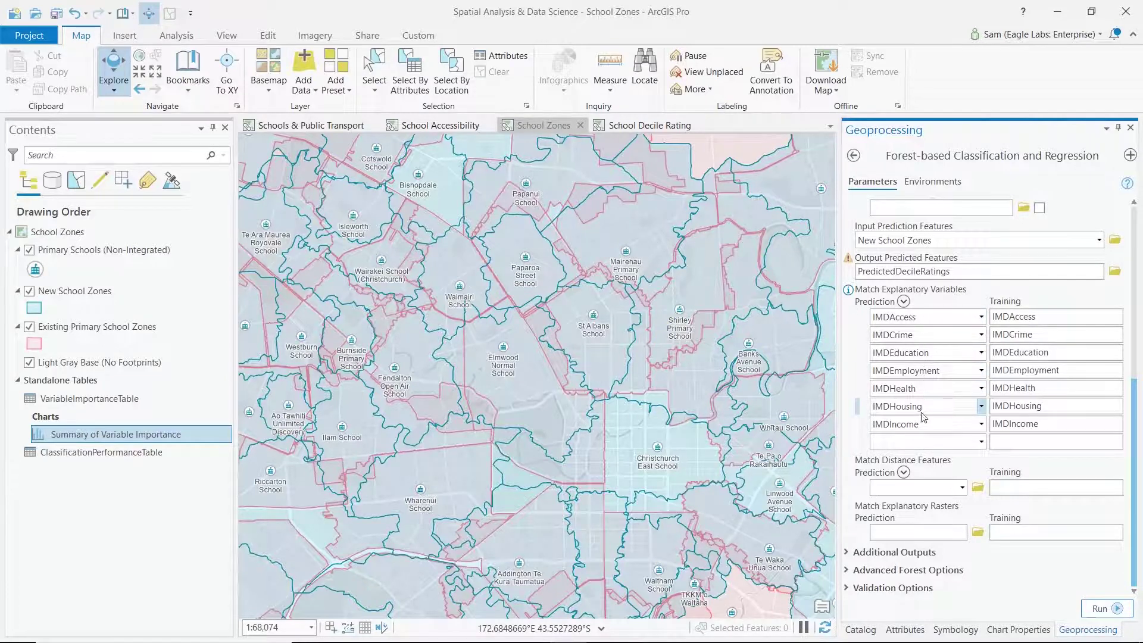
left_click(1099, 607)
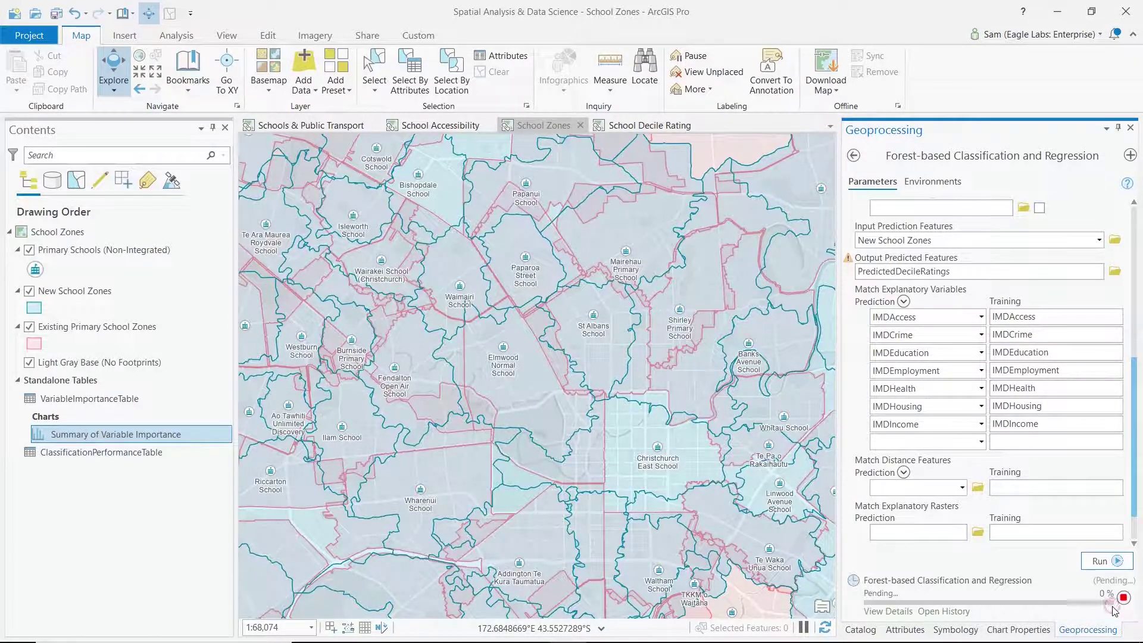
left_click(640, 125)
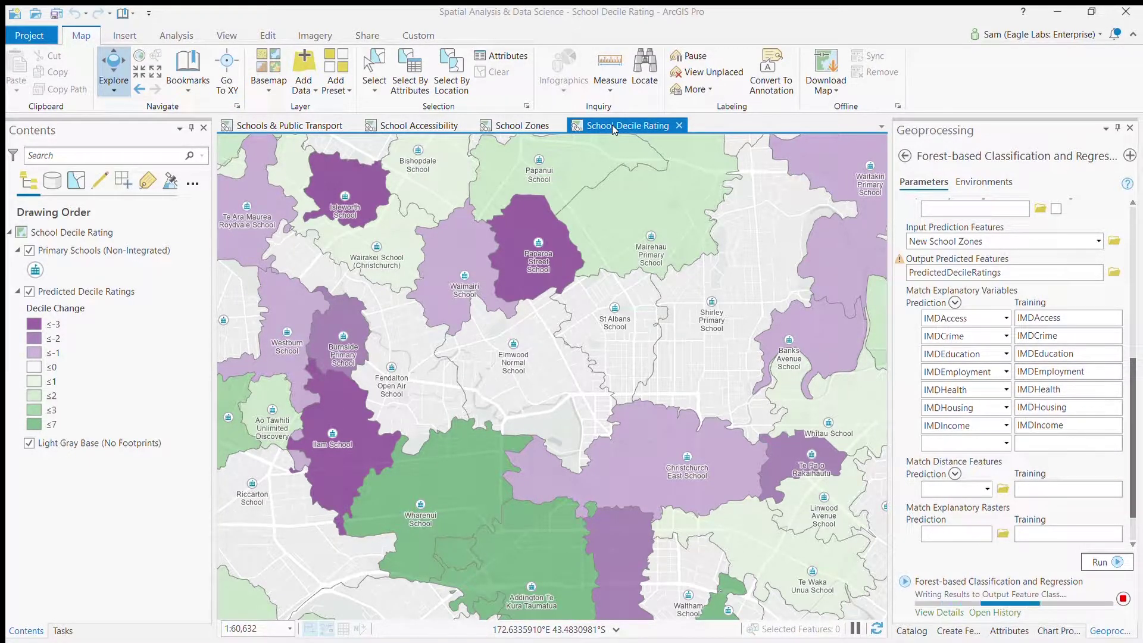
Step: Pan the School Decile Rating map south and north over the predicted zones, then show the Catalog pane
mouse_move(551, 403)
left_mouse_down()
mouse_move(548, 305)
mouse_move(601, 313)
left_mouse_up()
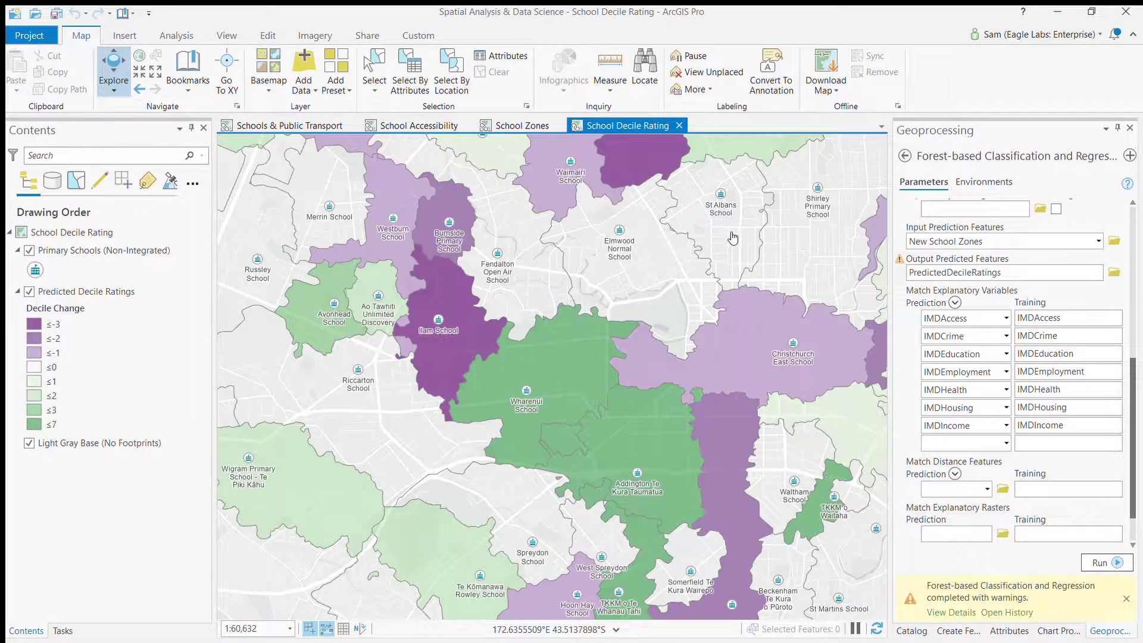
left_click_drag(710, 275, 655, 394)
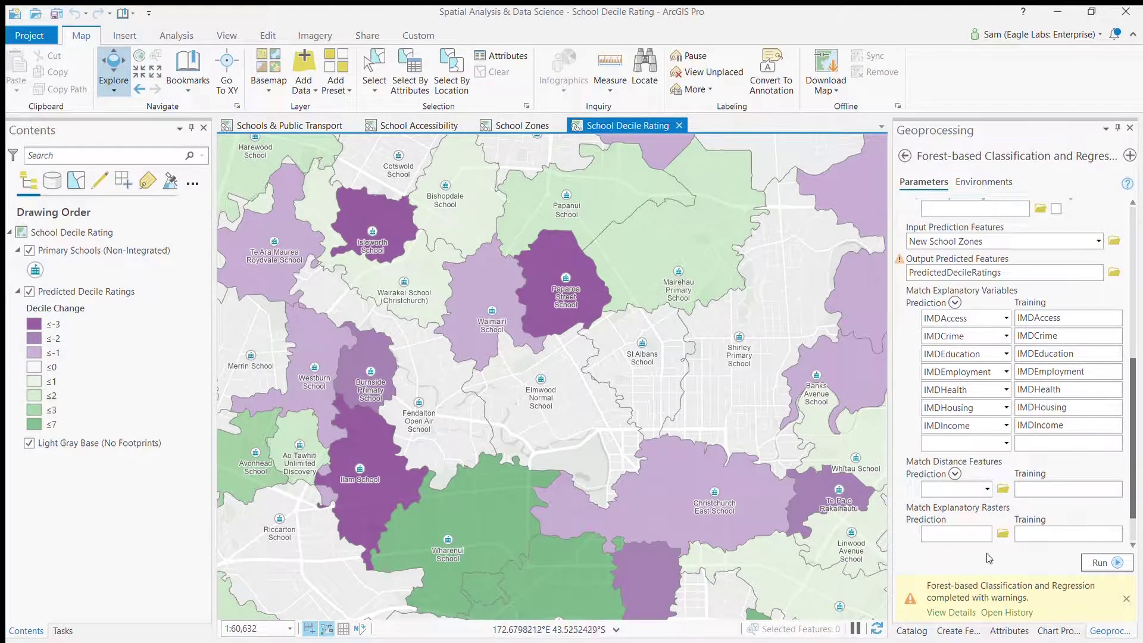
left_click(911, 630)
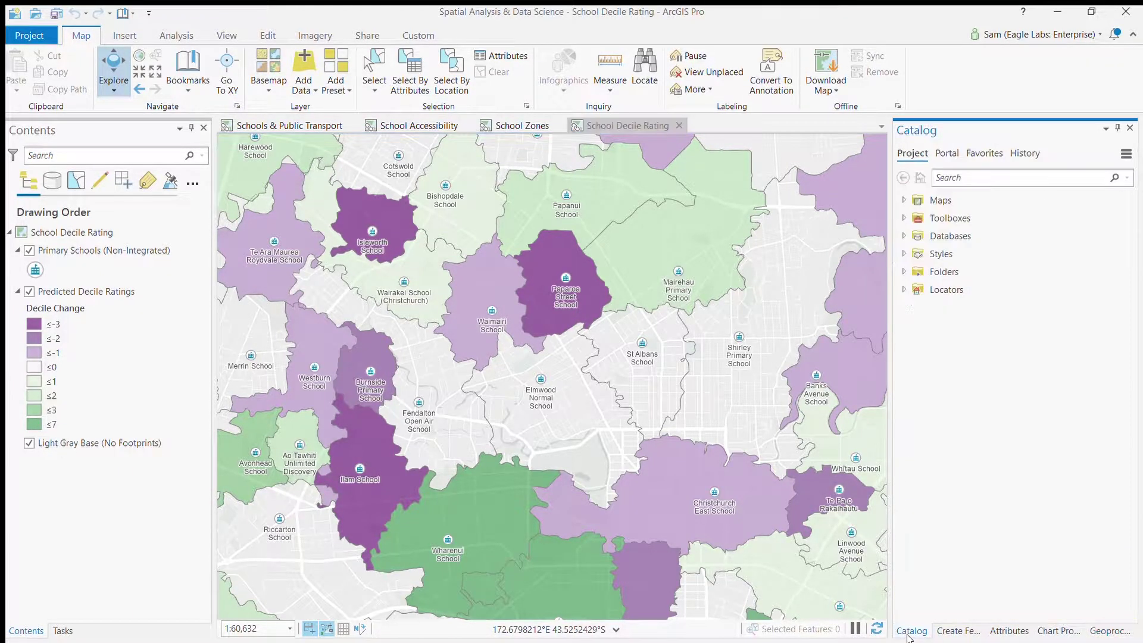